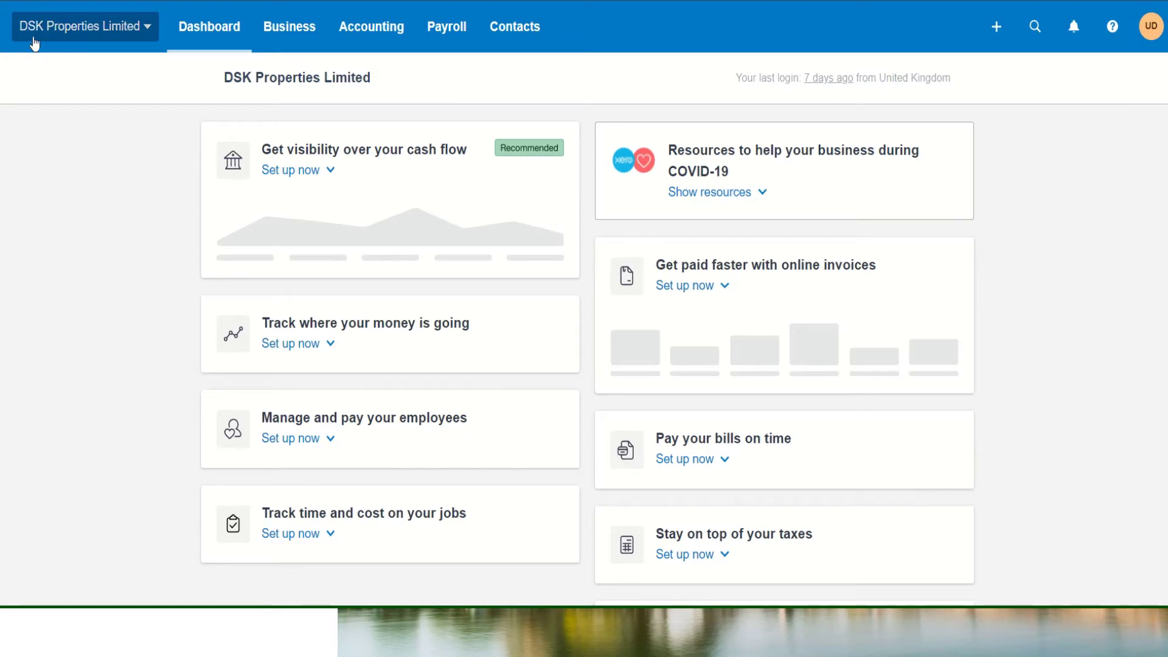
Open the Users page in the organisation settings of DSK Properties Limited.
{"action": "left_click", "coordinate": [147, 28]}
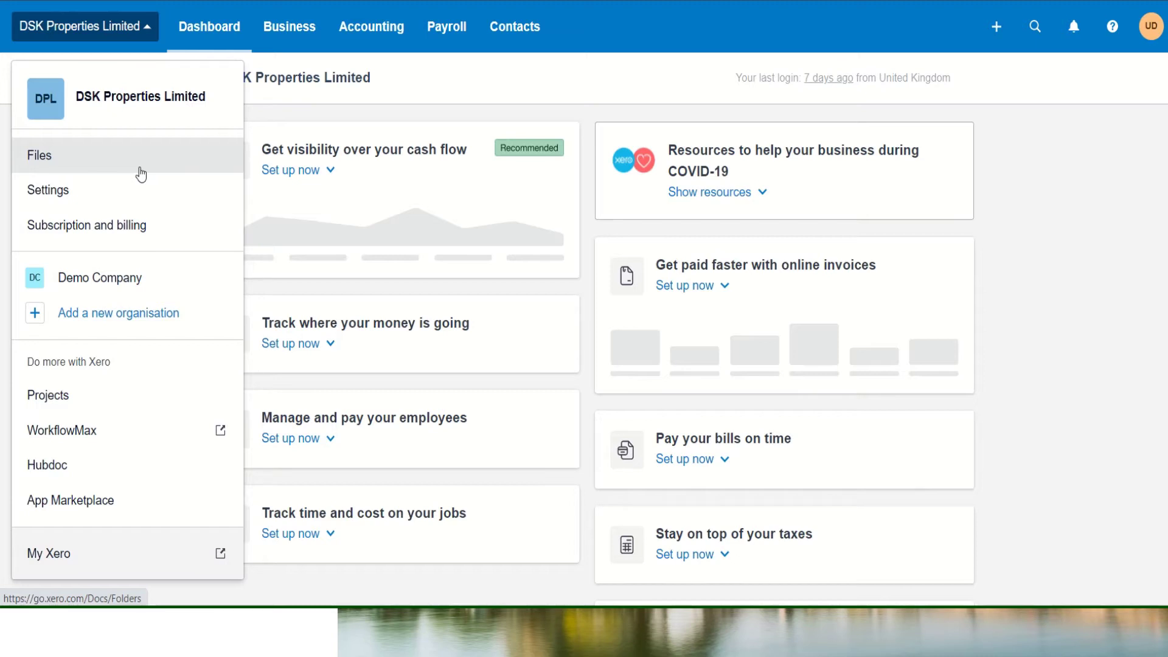
{"action": "left_click", "coordinate": [74, 194]}
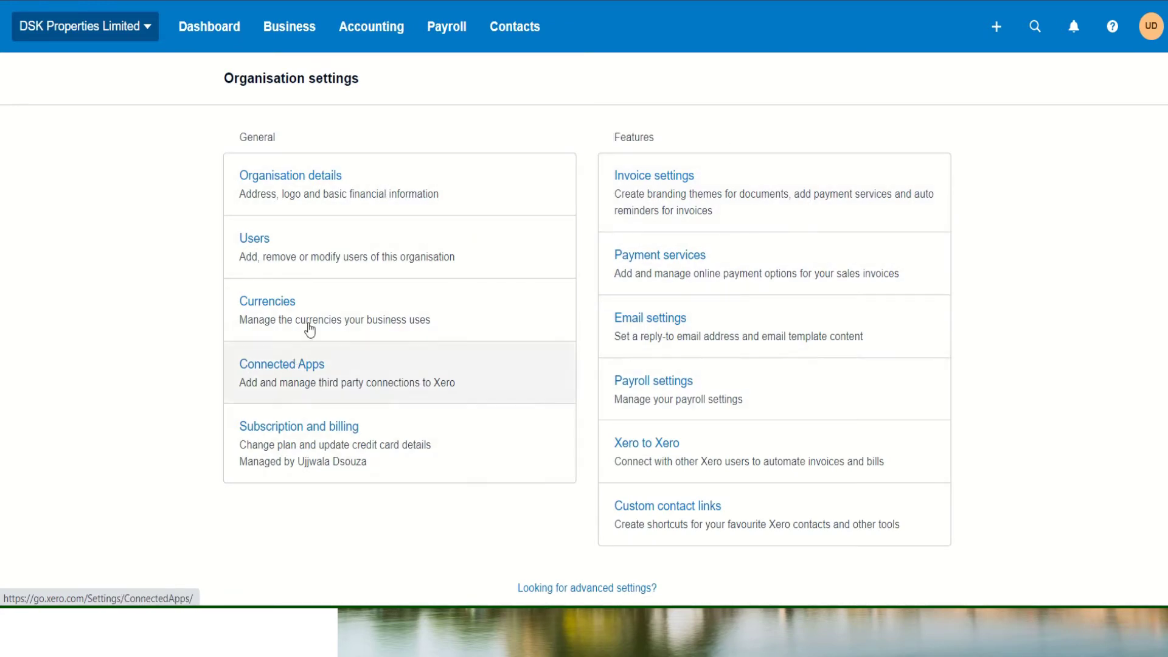
{"action": "left_click", "coordinate": [265, 252]}
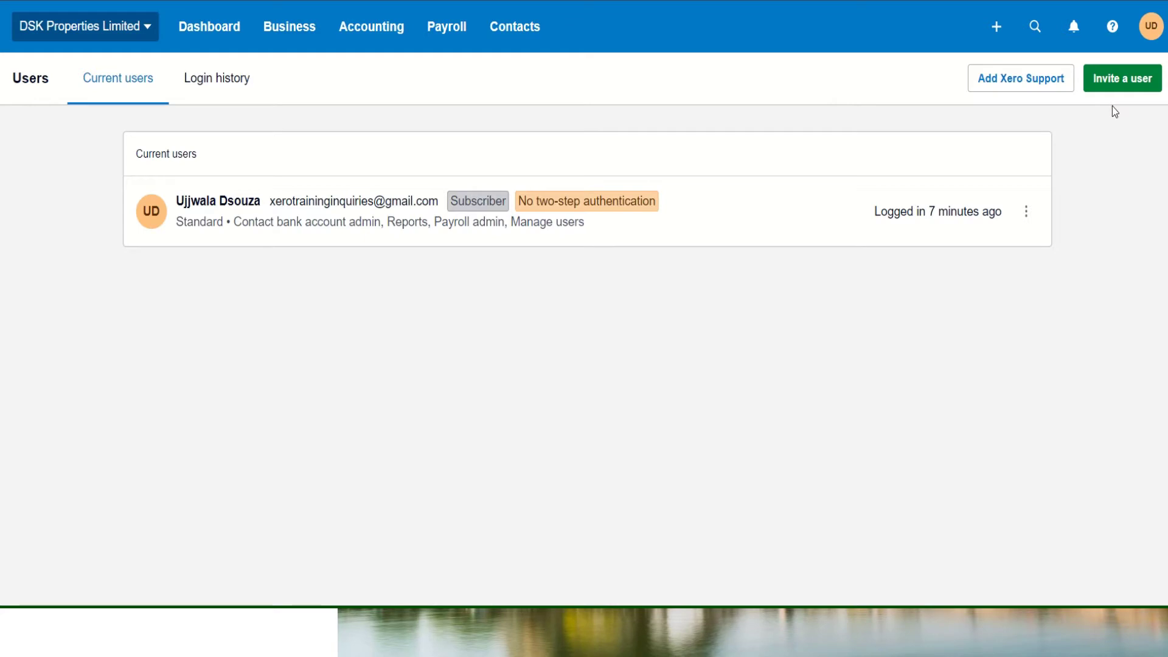
{"action": "left_click", "coordinate": [66, 39]}
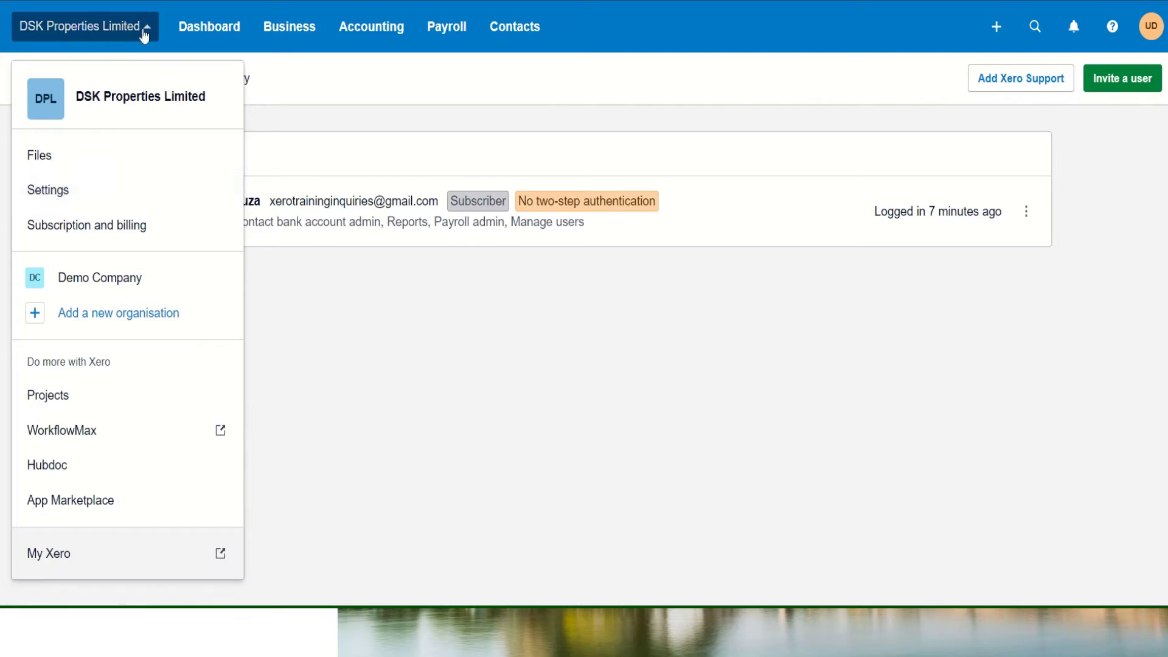
{"action": "left_click", "coordinate": [75, 198]}
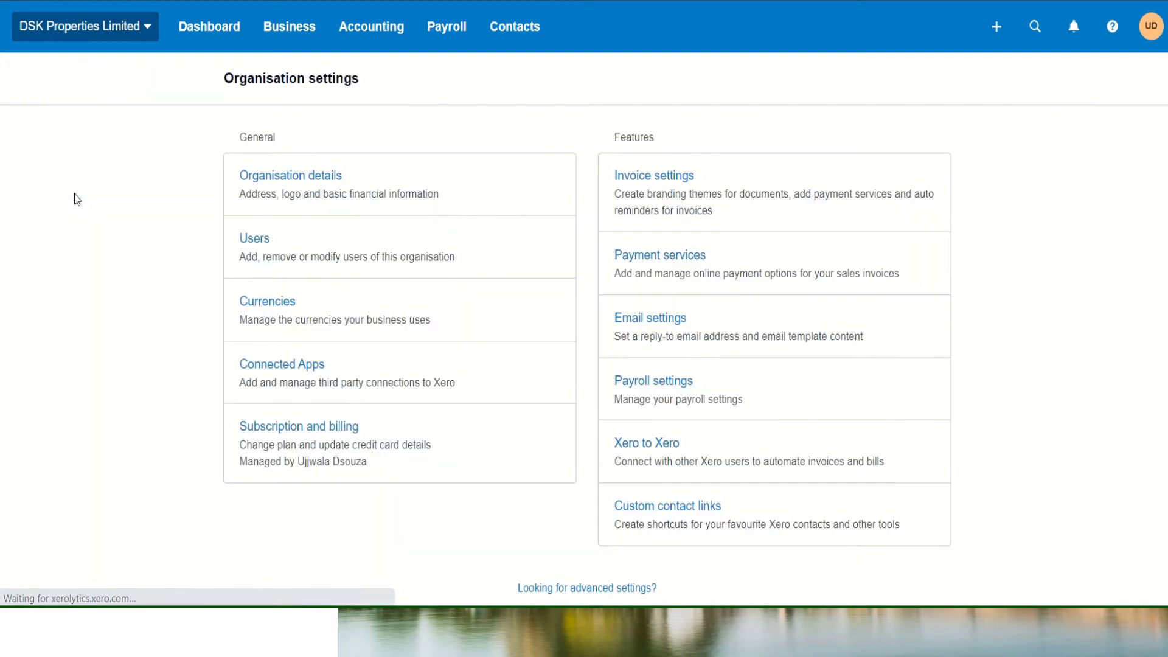
{"action": "left_click", "coordinate": [281, 254]}
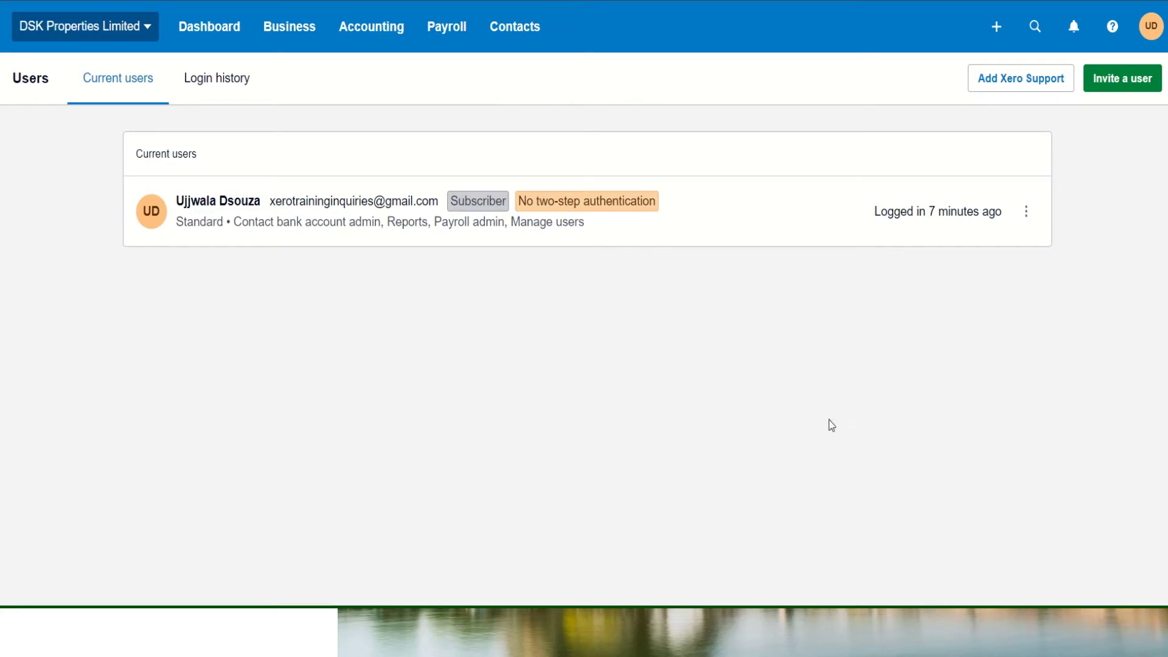
Check the actions available for the current user and view the login history, returning to the current users list.
{"action": "mouse_move", "coordinate": [910, 218]}
{"action": "left_click", "coordinate": [1027, 213]}
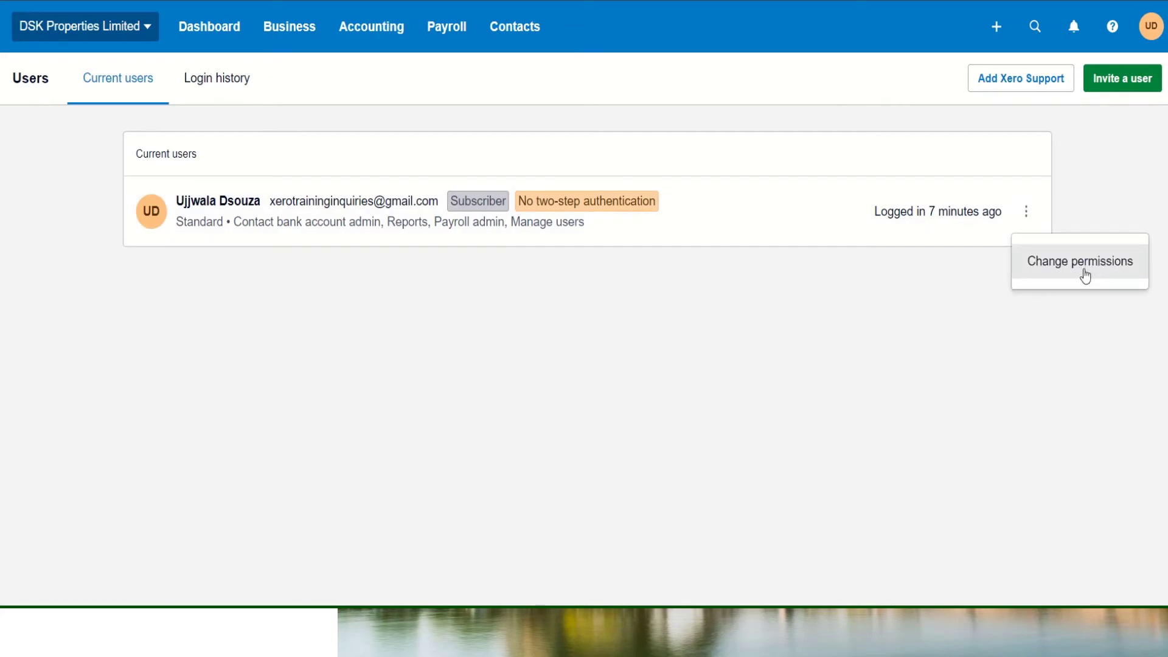
{"action": "left_click", "coordinate": [1037, 331]}
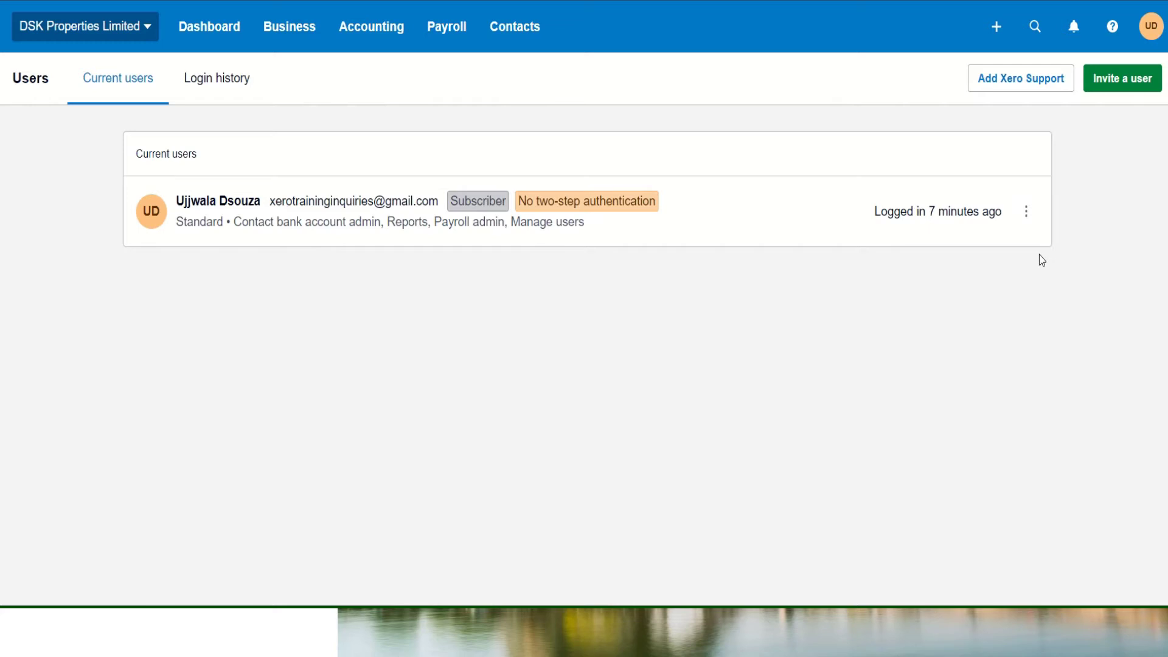
{"action": "left_click", "coordinate": [208, 87]}
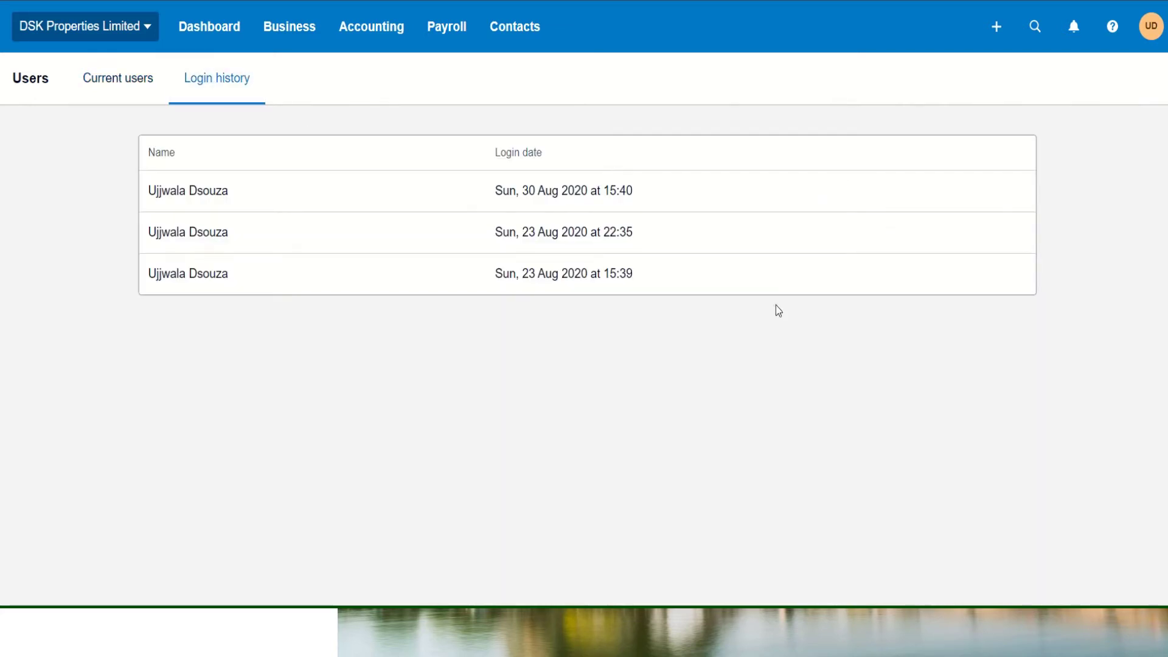
{"action": "left_click", "coordinate": [132, 86]}
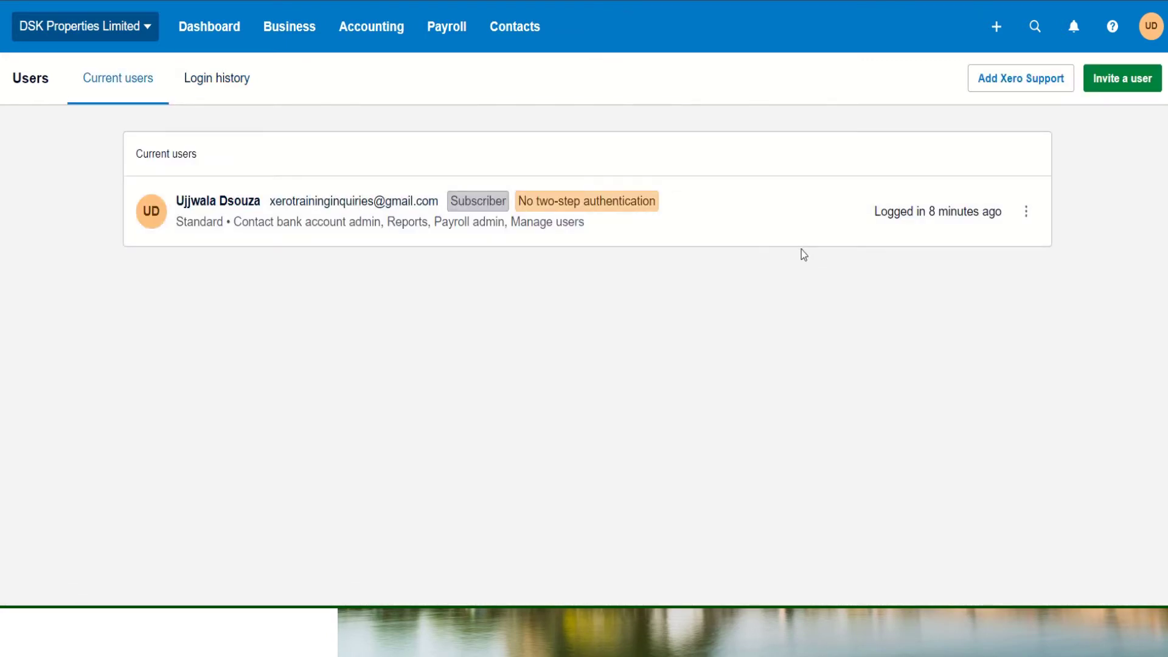
Start a user invitation and select Business and accounting access to view its role options.
{"action": "left_click", "coordinate": [1122, 92]}
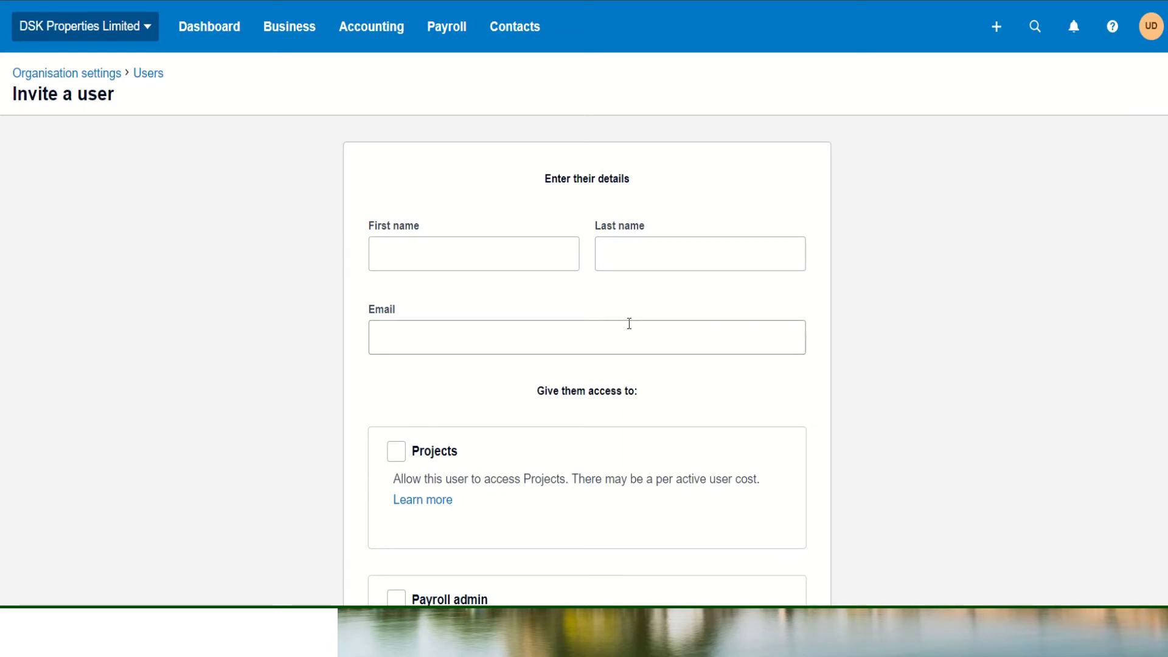
{"action": "scroll", "coordinate": [629, 323], "scroll_direction": "down", "scroll_amount": 5}
{"action": "scroll", "coordinate": [615, 264], "scroll_direction": "up", "scroll_amount": 5}
{"action": "scroll", "coordinate": [644, 345], "scroll_direction": "down", "scroll_amount": 5}
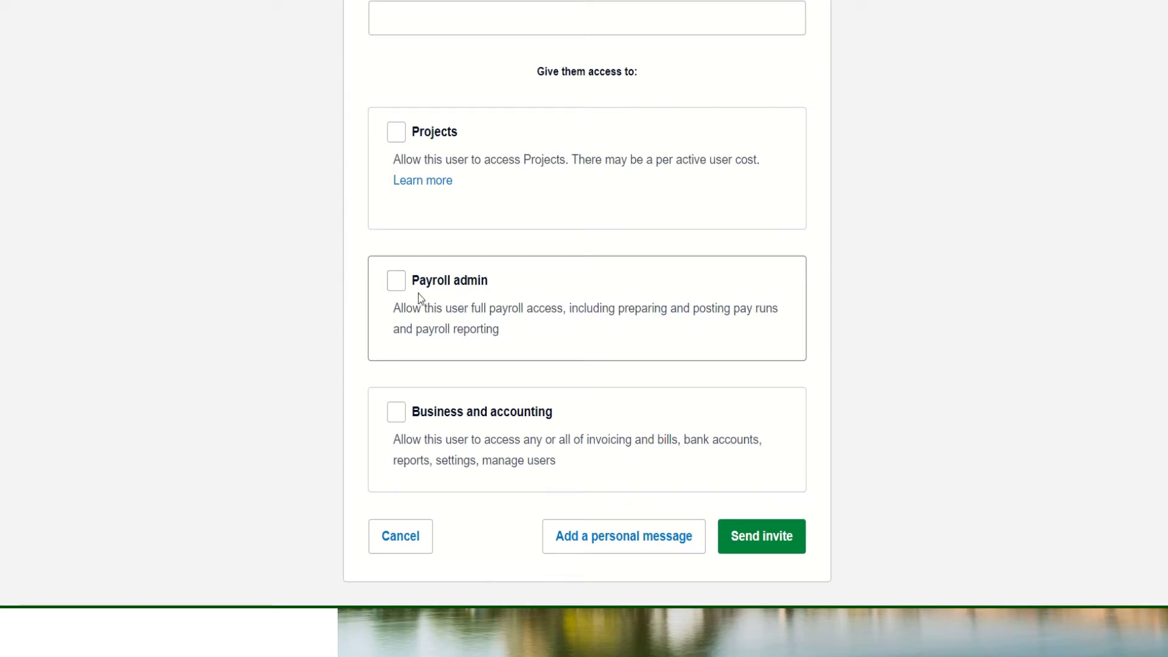
{"action": "left_click", "coordinate": [396, 412]}
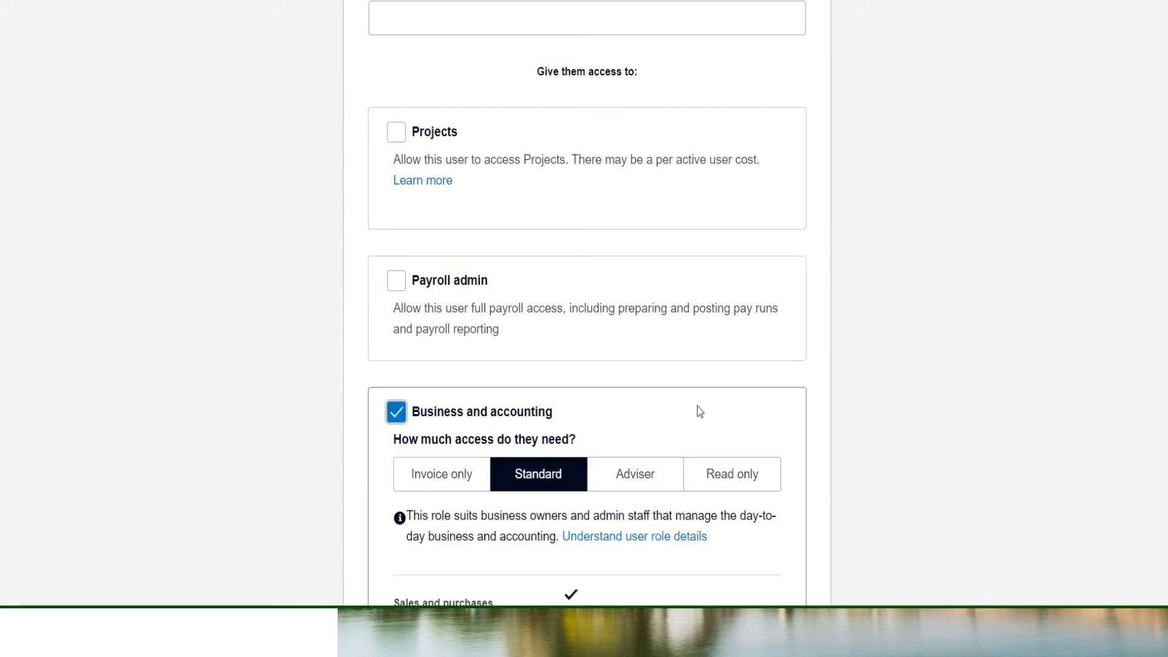
{"action": "scroll", "coordinate": [1097, 303], "scroll_direction": "down", "scroll_amount": 2}
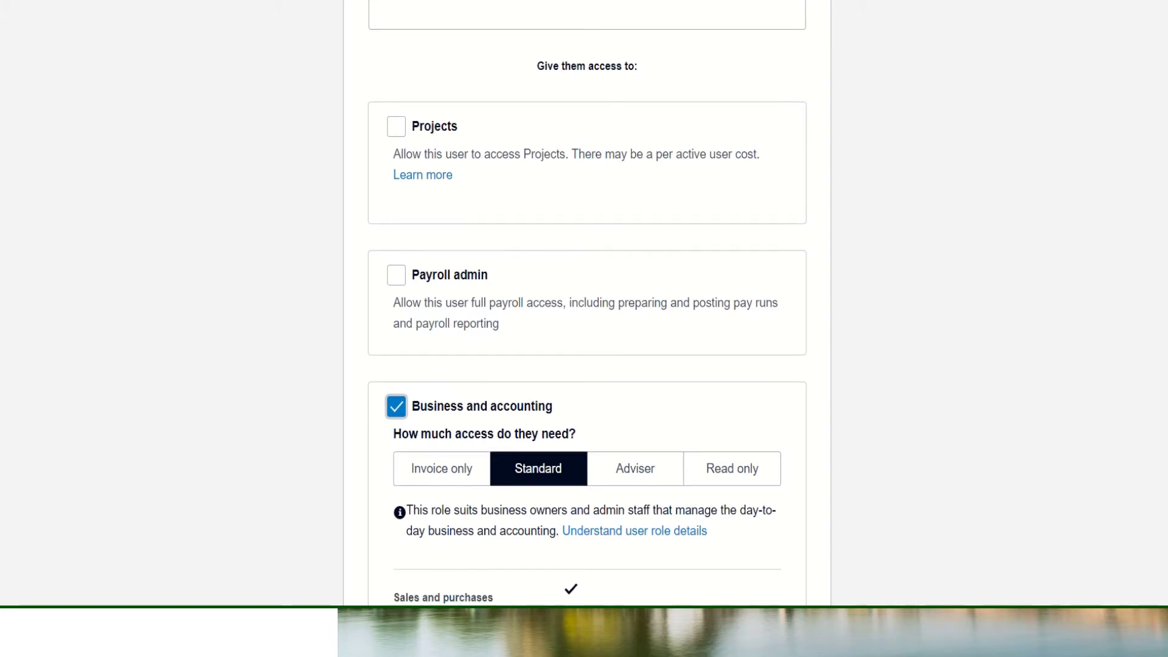
{"action": "scroll", "coordinate": [587, 303], "scroll_direction": "down", "scroll_amount": 1}
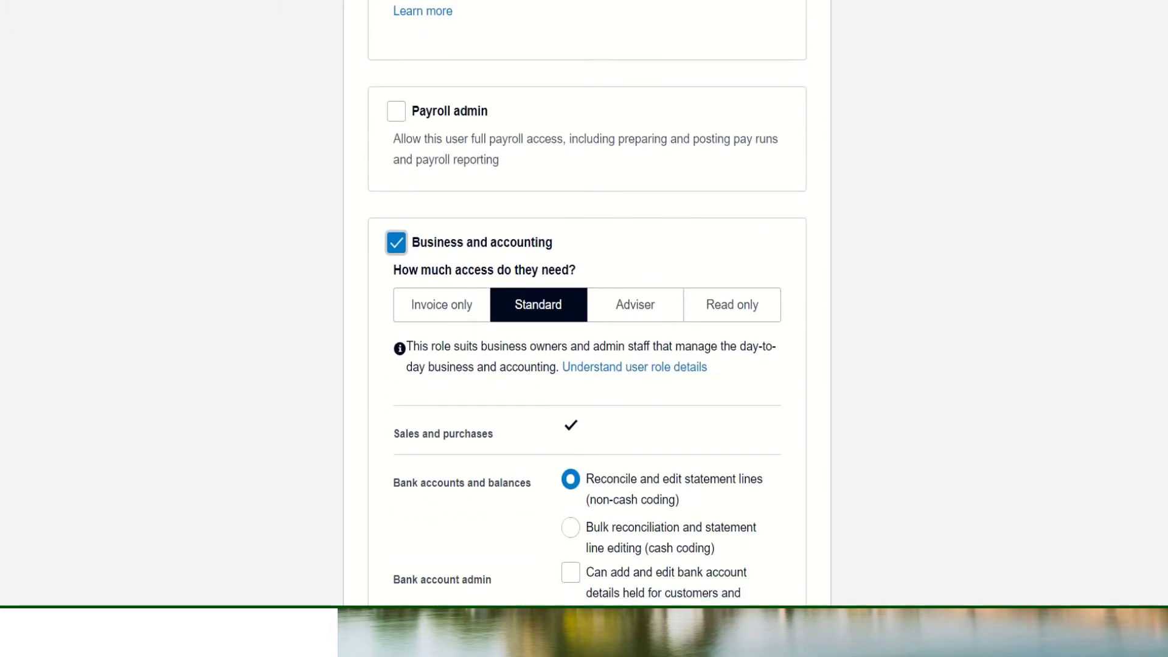
Compare the Invoice only and Adviser roles and examine the Adviser permissions in the invitation form.
{"action": "left_click", "coordinate": [436, 317]}
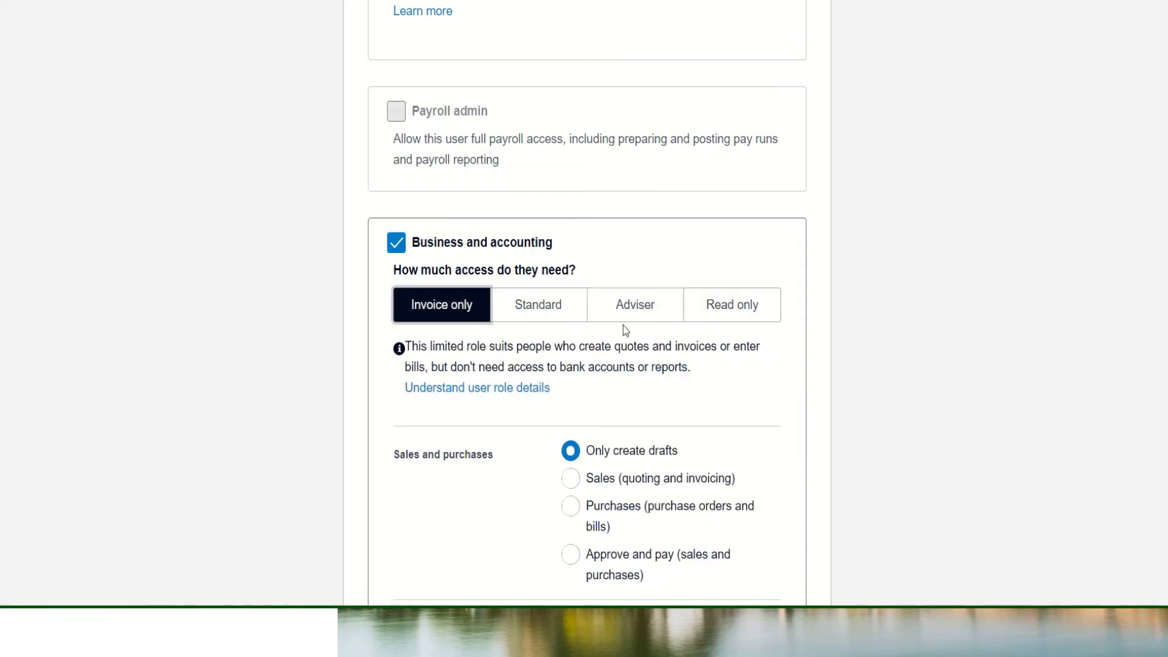
{"action": "left_click", "coordinate": [629, 311]}
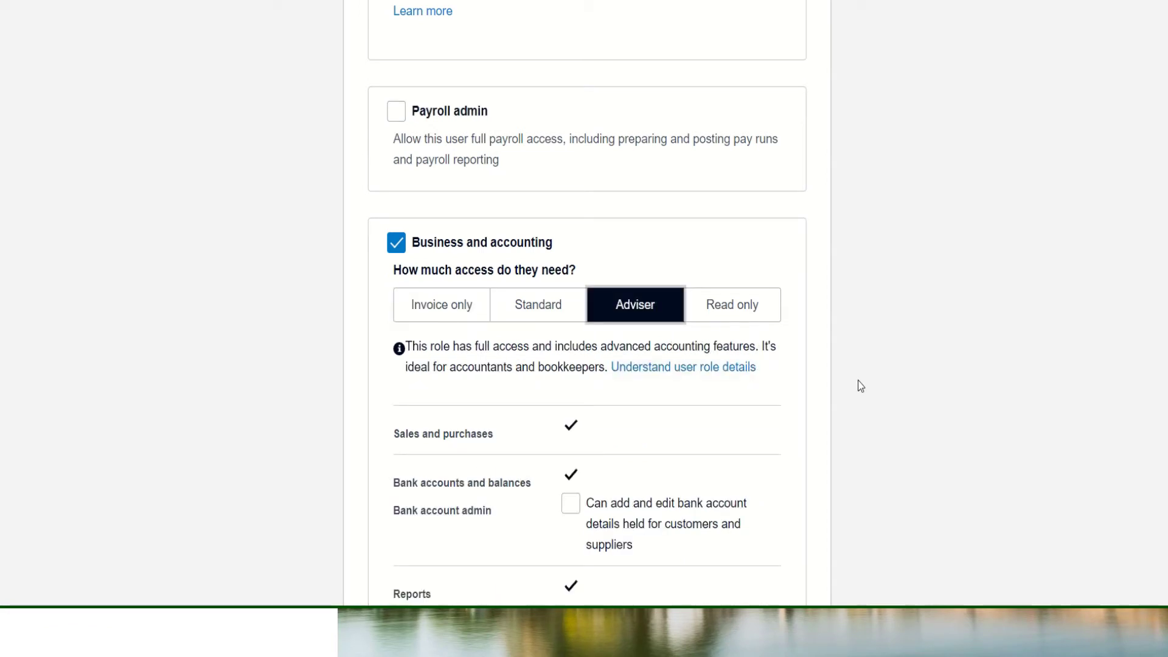
{"action": "scroll", "coordinate": [587, 304], "scroll_direction": "down", "scroll_amount": 5}
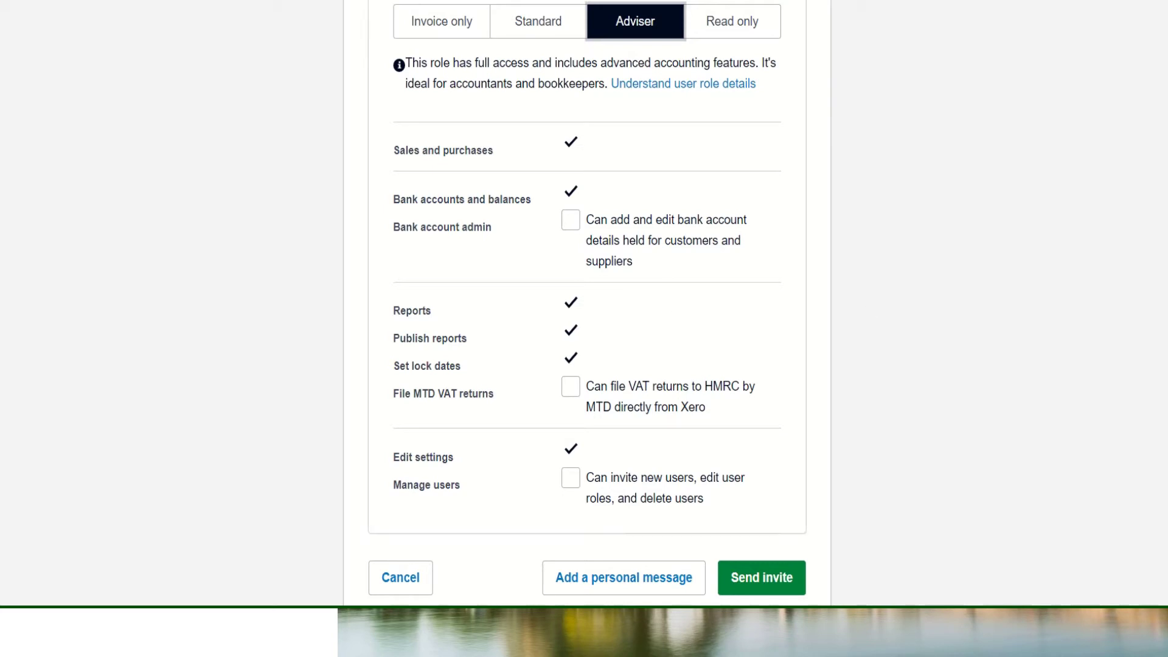
{"action": "scroll", "coordinate": [587, 304], "scroll_direction": "up", "scroll_amount": 1}
{"action": "scroll", "coordinate": [587, 305], "scroll_direction": "up", "scroll_amount": 4}
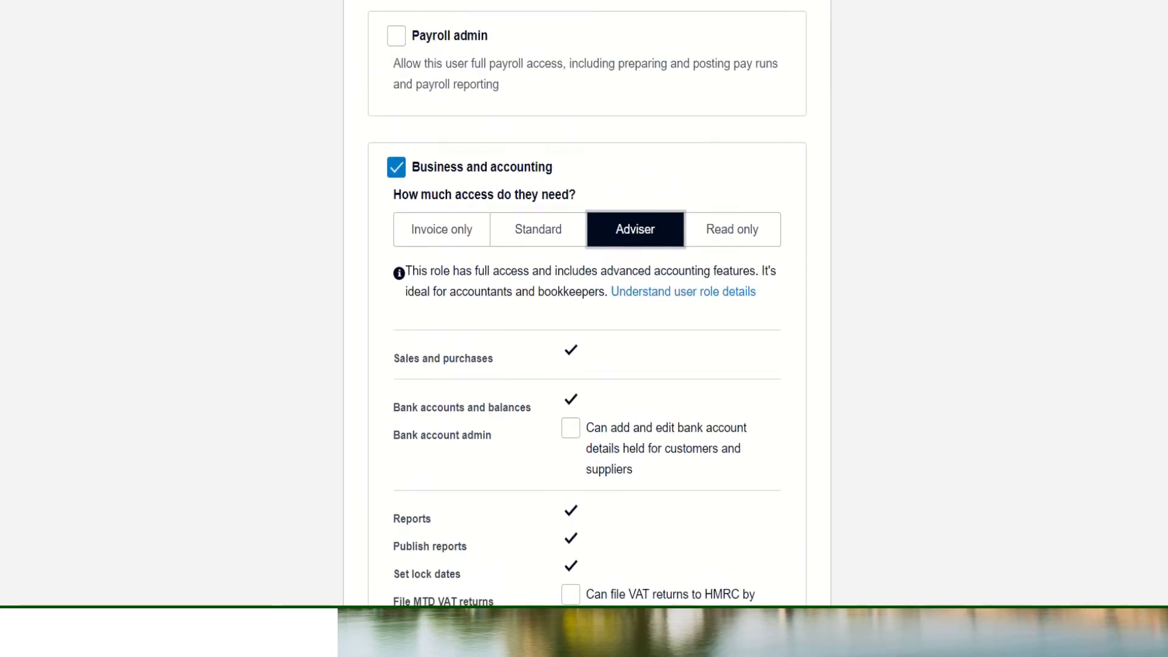
{"action": "scroll", "coordinate": [587, 304], "scroll_direction": "up", "scroll_amount": 3}
{"action": "scroll", "coordinate": [587, 304], "scroll_direction": "down", "scroll_amount": 7}
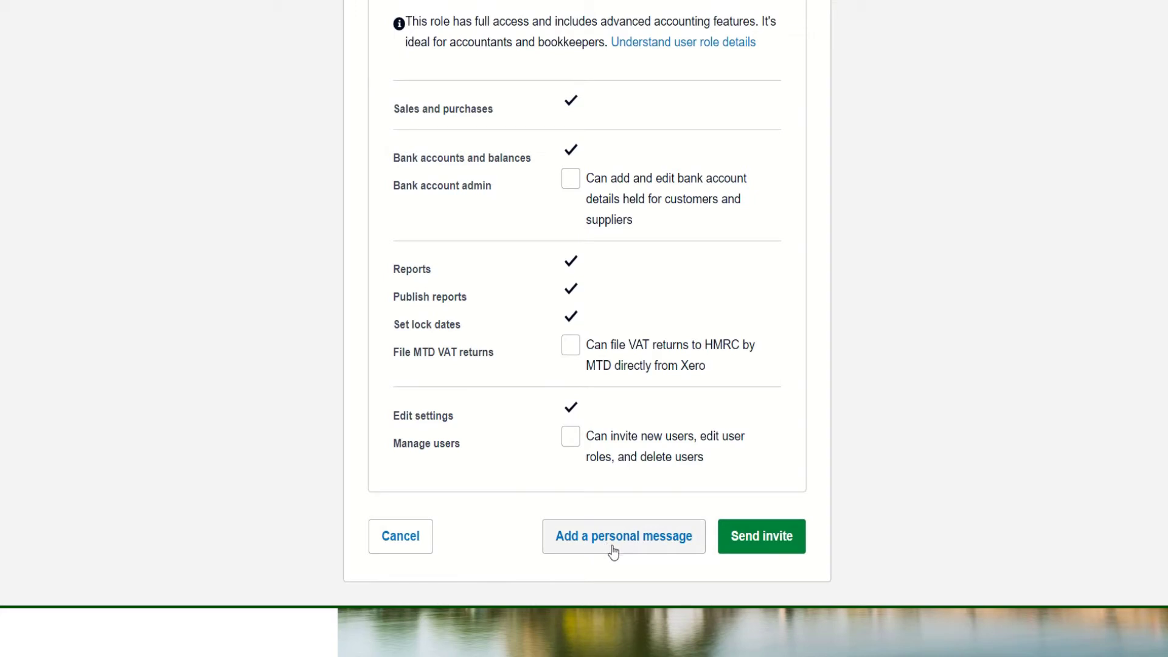
{"action": "scroll", "coordinate": [887, 457], "scroll_direction": "up", "scroll_amount": 12}
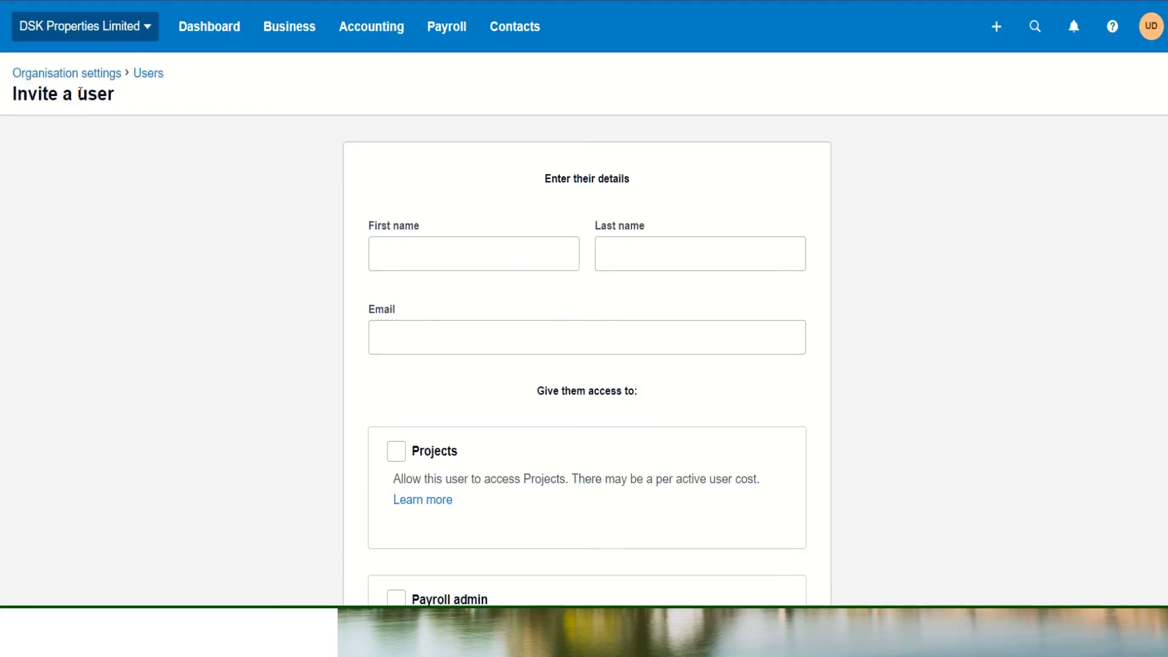
Leave the invitation form and view the Currencies page in the organisation settings.
{"action": "left_click", "coordinate": [82, 29]}
{"action": "left_click", "coordinate": [59, 190]}
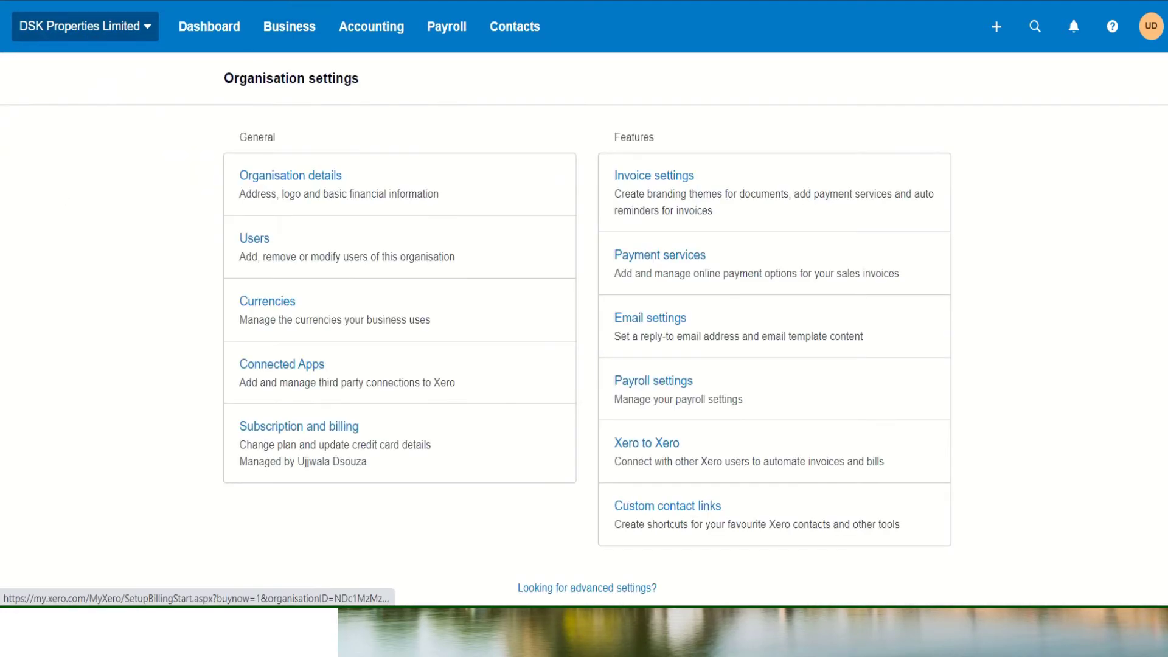
{"action": "left_click", "coordinate": [275, 320]}
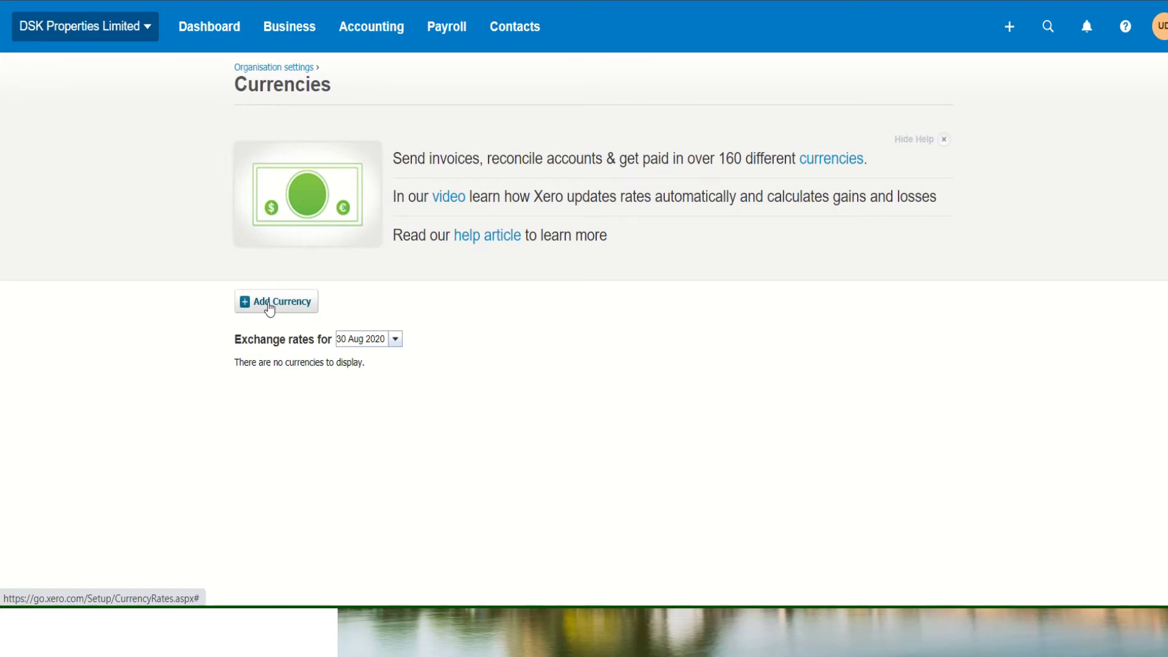
View the organisation's Invoice settings and examine the Standard branding theme.
{"action": "left_click", "coordinate": [98, 34]}
{"action": "left_click", "coordinate": [64, 190]}
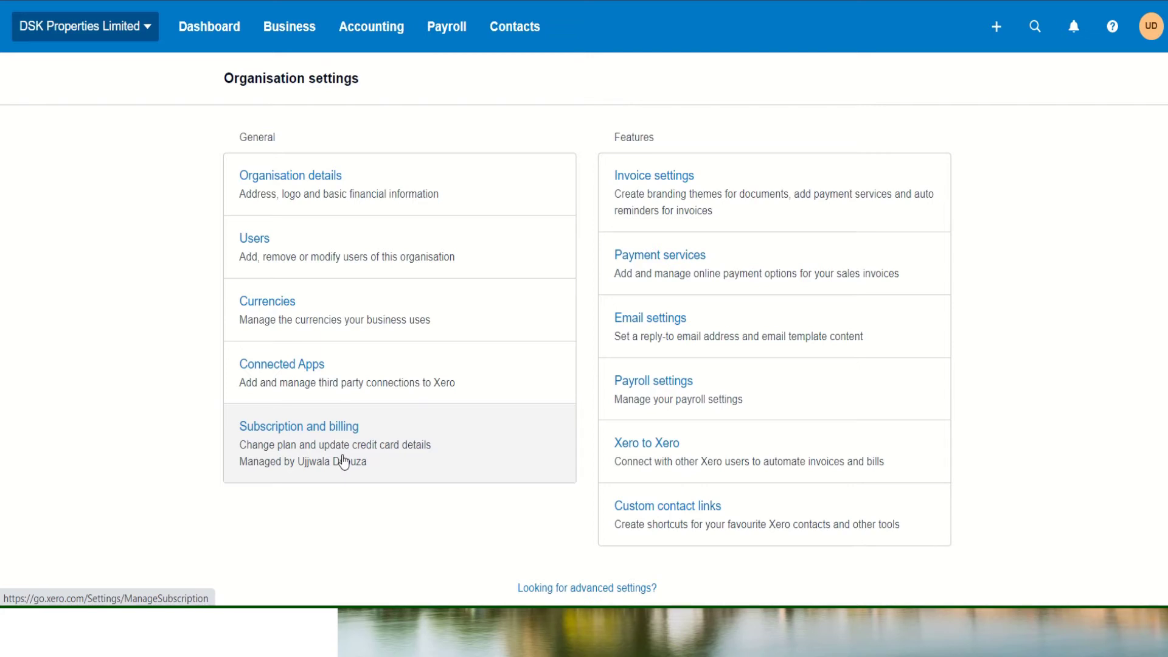
{"action": "left_click", "coordinate": [686, 219]}
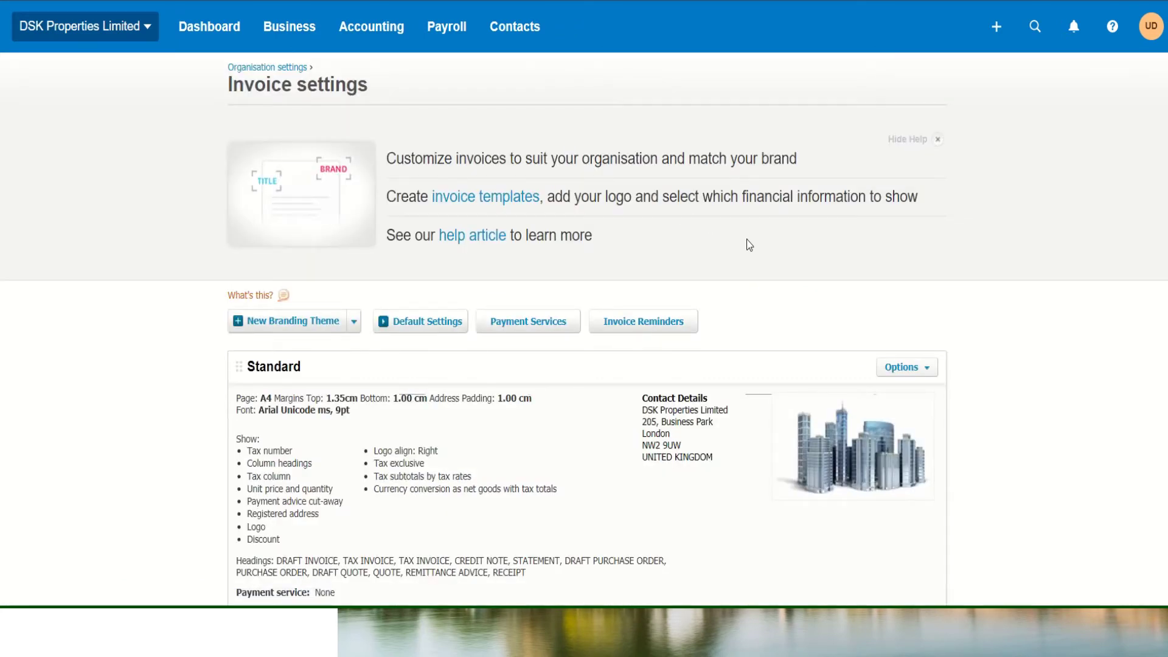
{"action": "scroll", "coordinate": [747, 243], "scroll_direction": "down", "scroll_amount": 3}
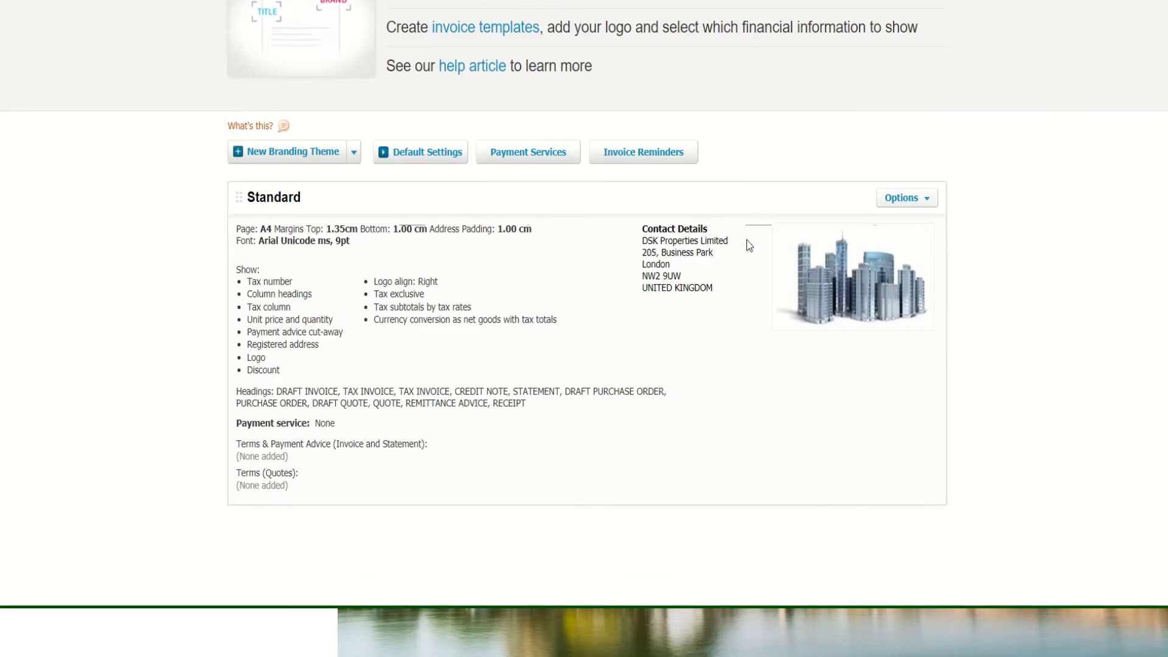
{"action": "scroll", "coordinate": [689, 354], "scroll_direction": "up", "scroll_amount": 3}
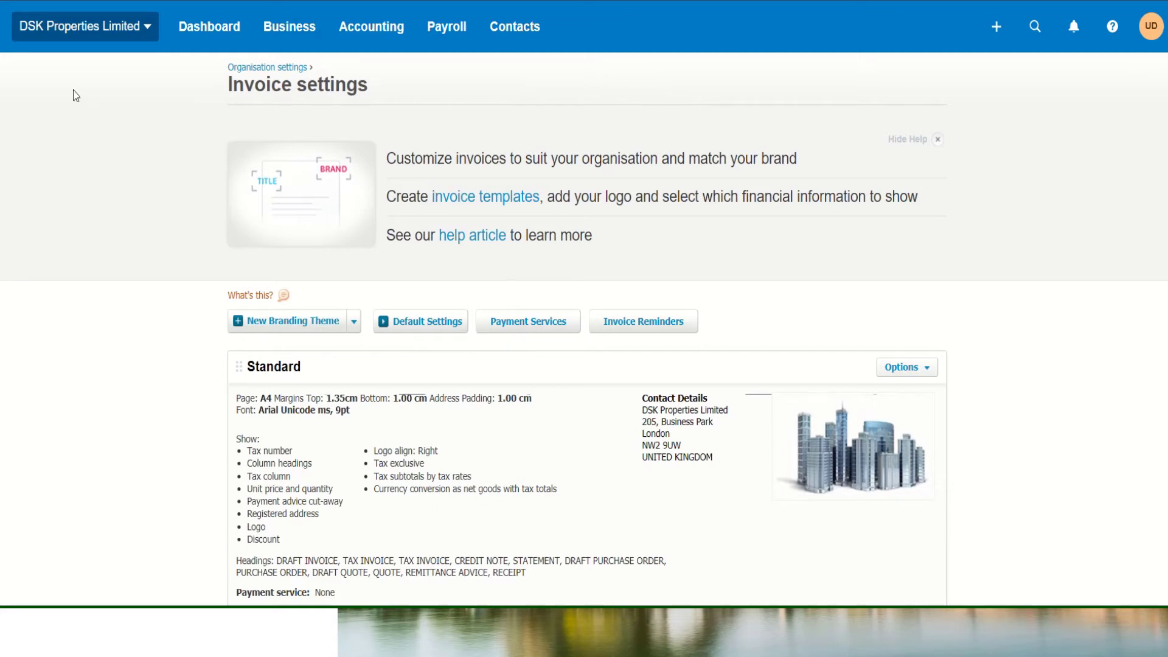
Open Financial settings from the advanced accounting settings and review the year end, VAT, tax defaults, lock dates and time zone.
{"action": "left_click", "coordinate": [100, 40]}
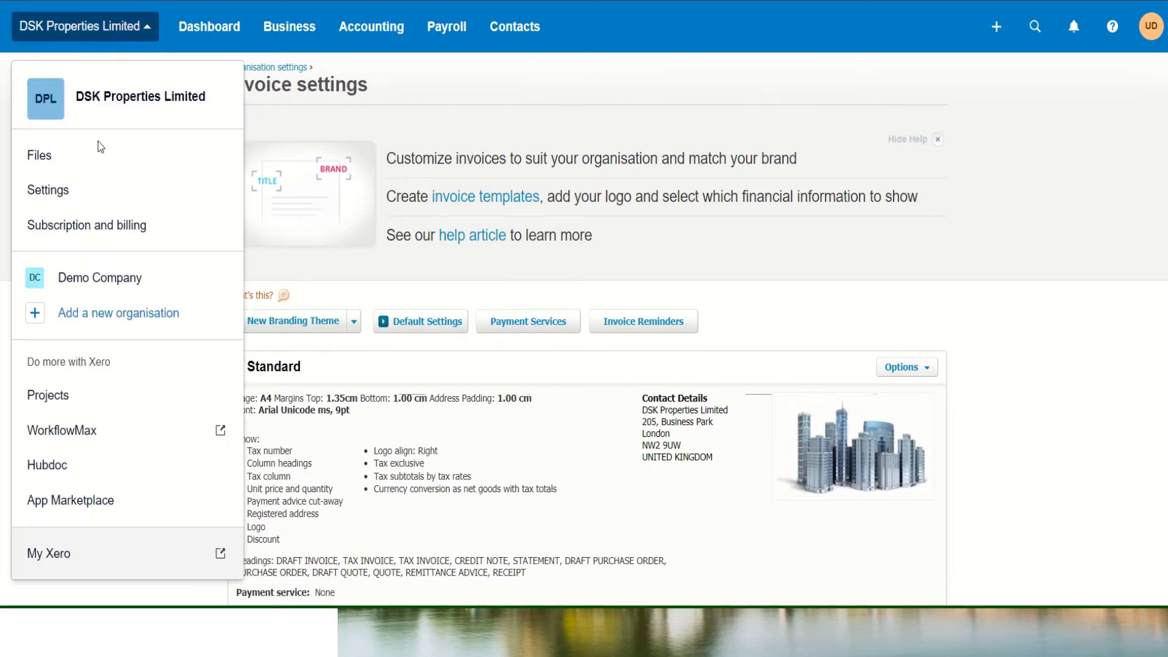
{"action": "left_click", "coordinate": [100, 189]}
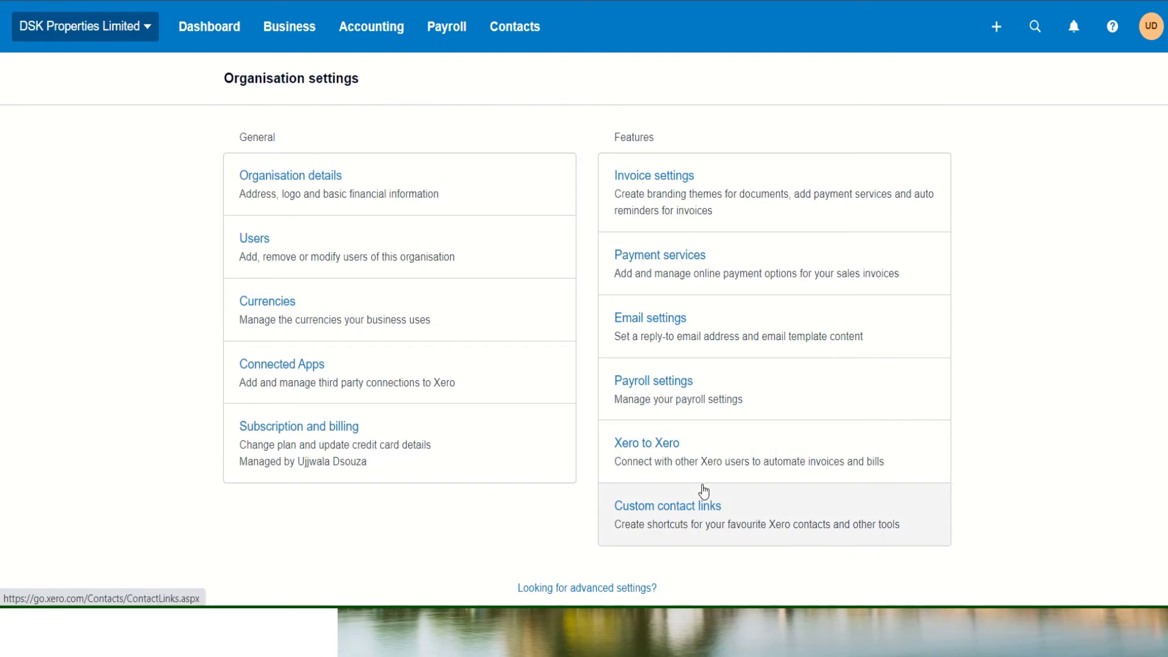
{"action": "left_click", "coordinate": [603, 595]}
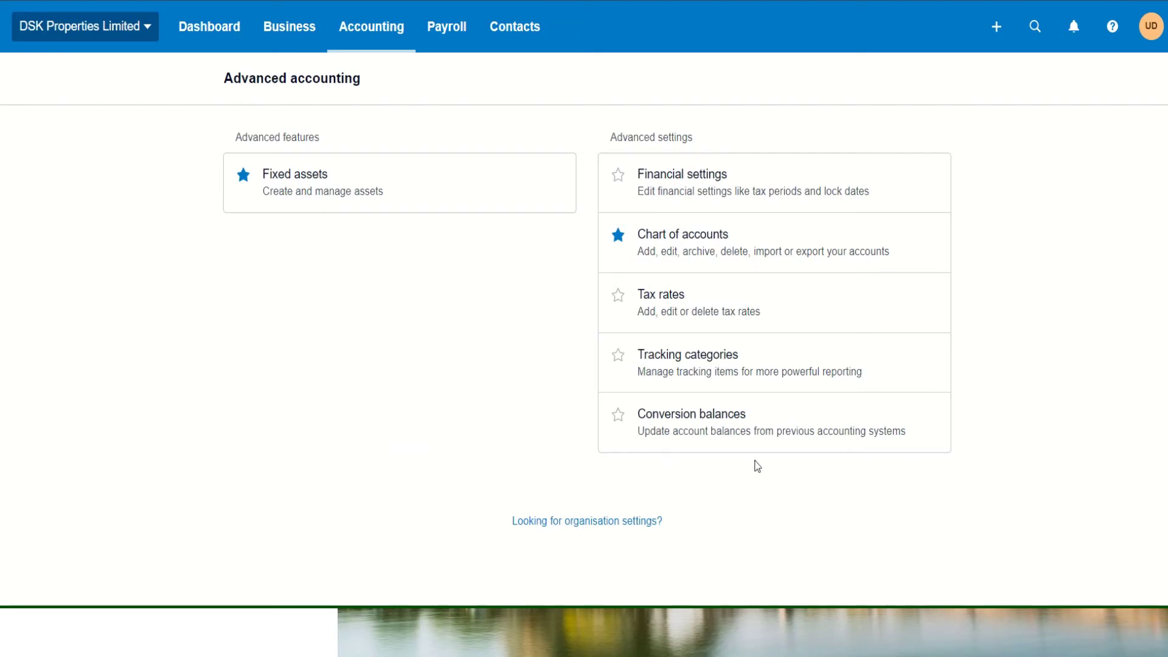
{"action": "left_click", "coordinate": [731, 192]}
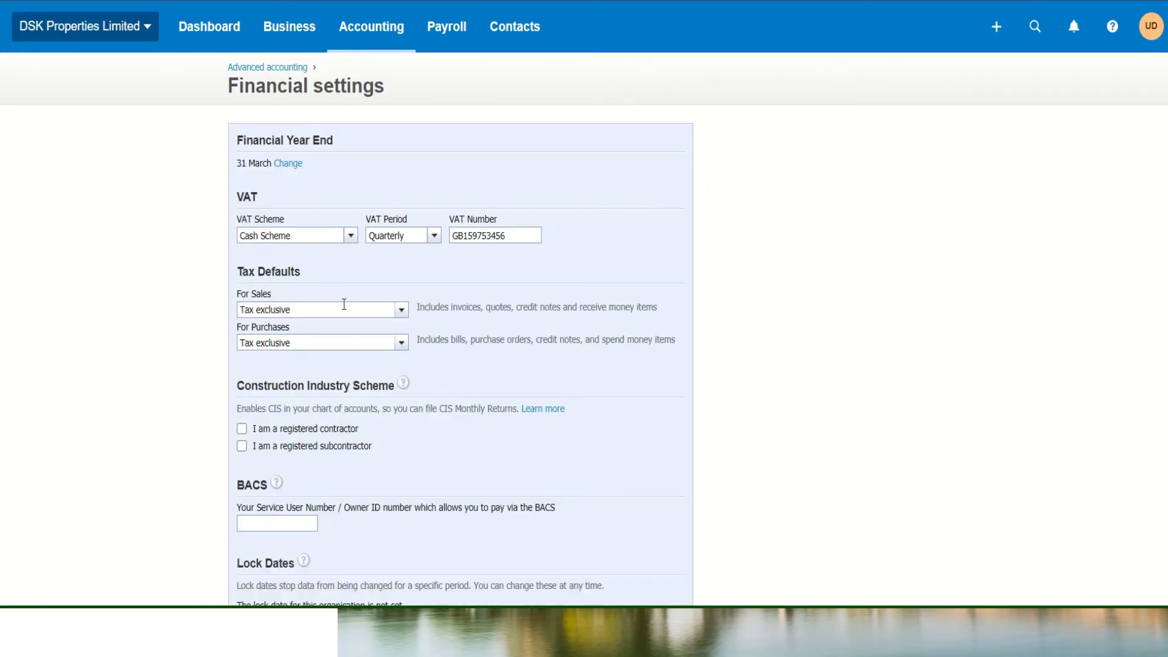
{"action": "scroll", "coordinate": [411, 375], "scroll_direction": "down", "scroll_amount": 3}
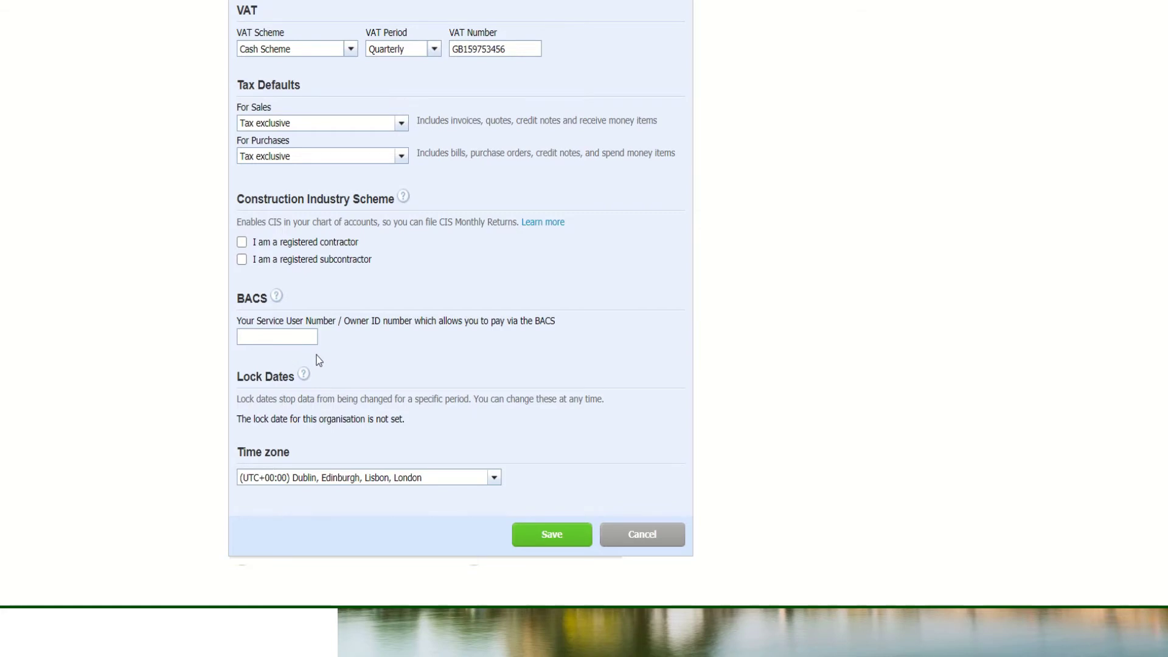
{"action": "scroll", "coordinate": [316, 356], "scroll_direction": "up", "scroll_amount": 3}
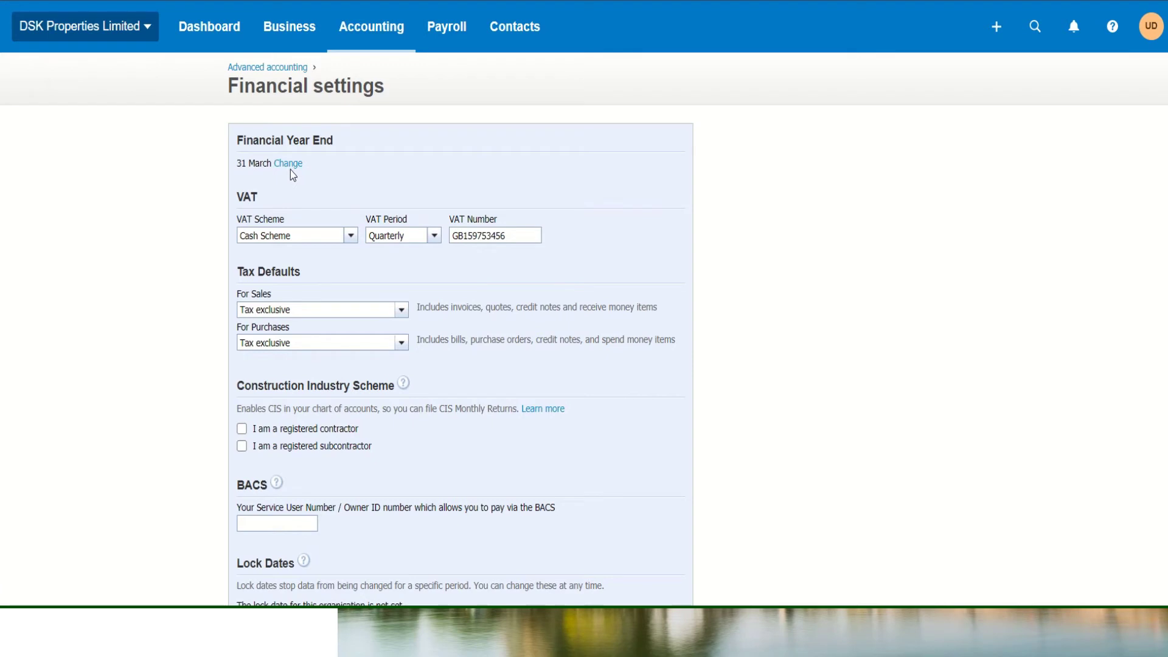
Open Tax rates from the advanced accounting settings, review the list of VAT rates, and return to Advanced accounting.
{"action": "left_click", "coordinate": [279, 71]}
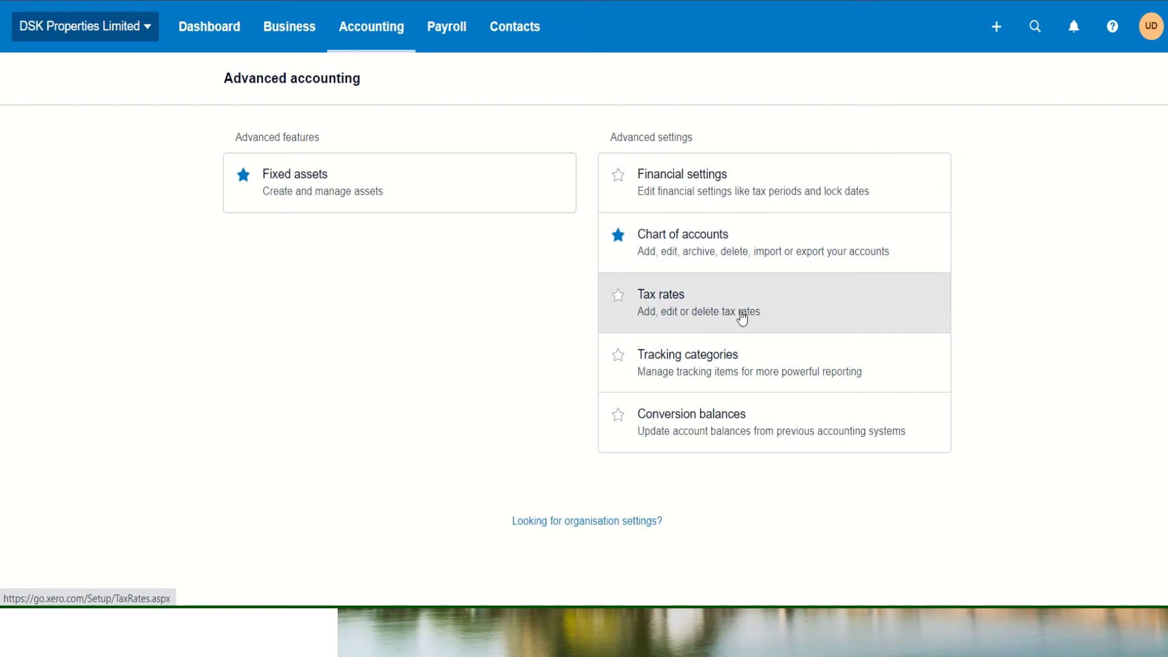
{"action": "left_click", "coordinate": [742, 317]}
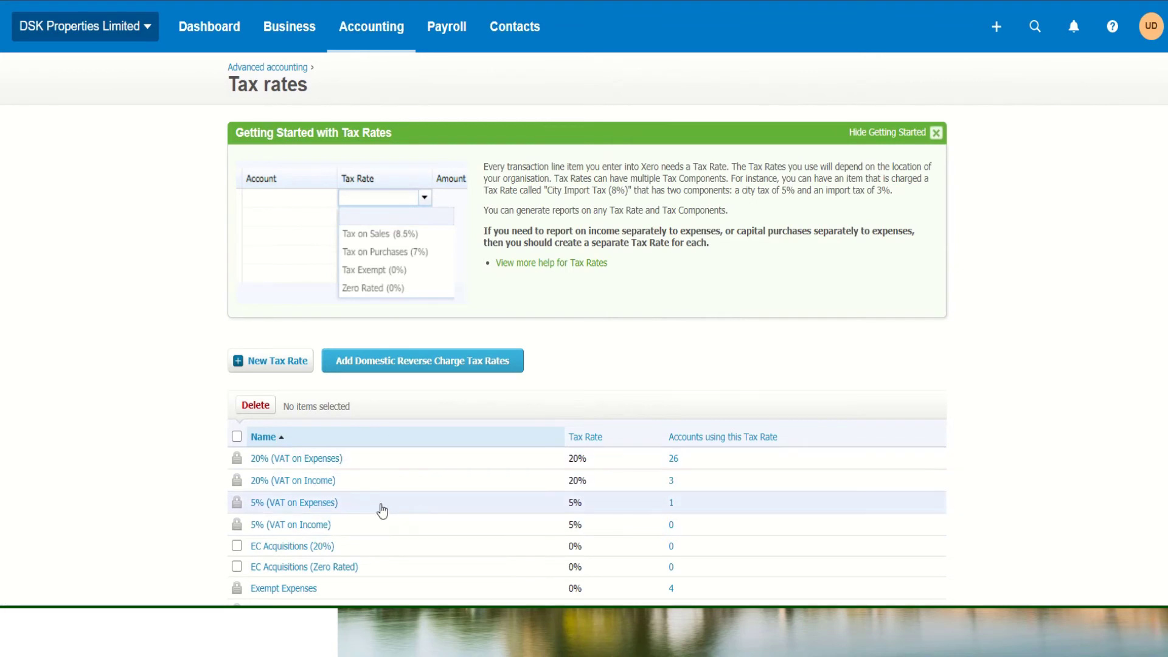
{"action": "scroll", "coordinate": [382, 511], "scroll_direction": "down", "scroll_amount": 1}
{"action": "scroll", "coordinate": [382, 512], "scroll_direction": "down", "scroll_amount": 4}
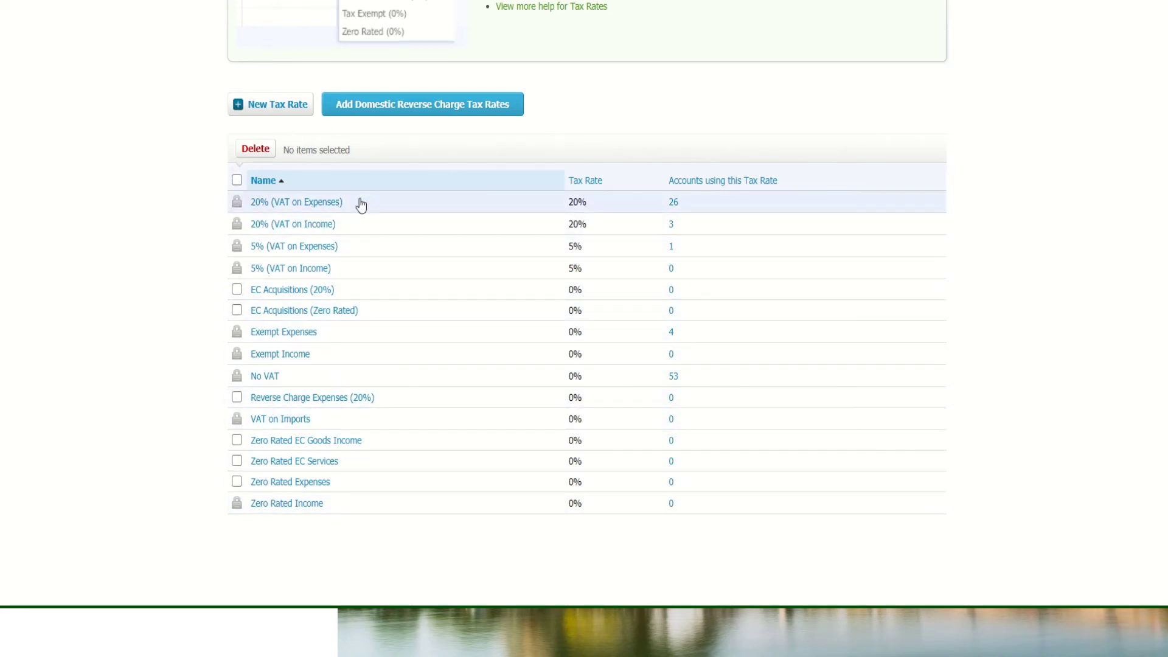
{"action": "scroll", "coordinate": [361, 206], "scroll_direction": "up", "scroll_amount": 5}
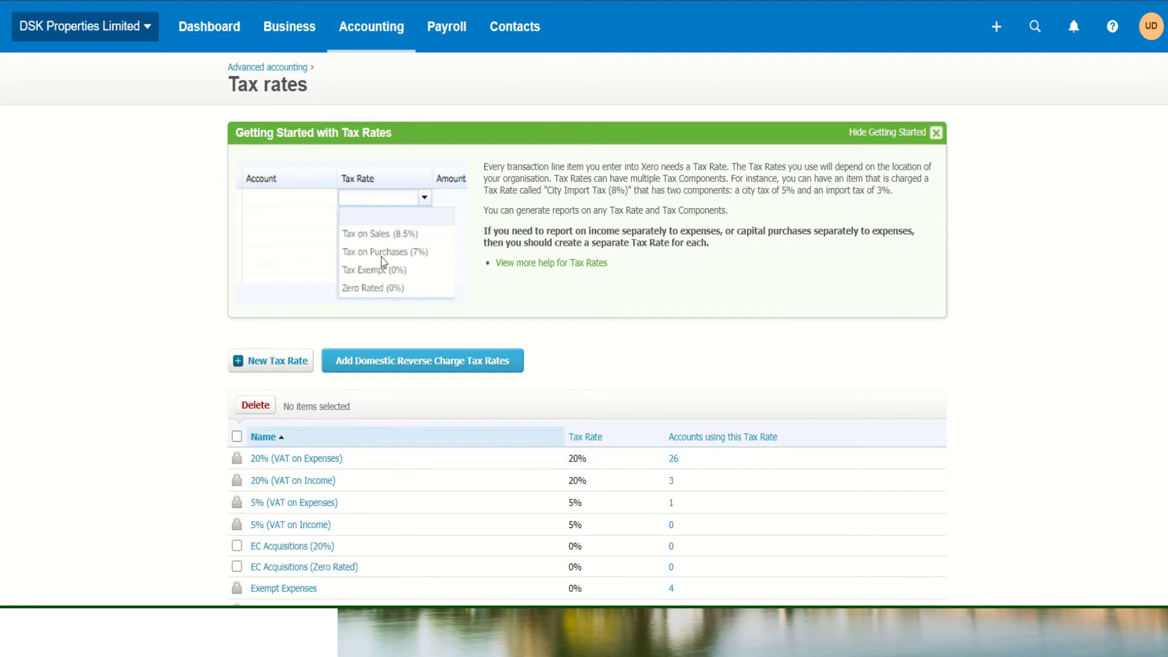
{"action": "left_click", "coordinate": [270, 68]}
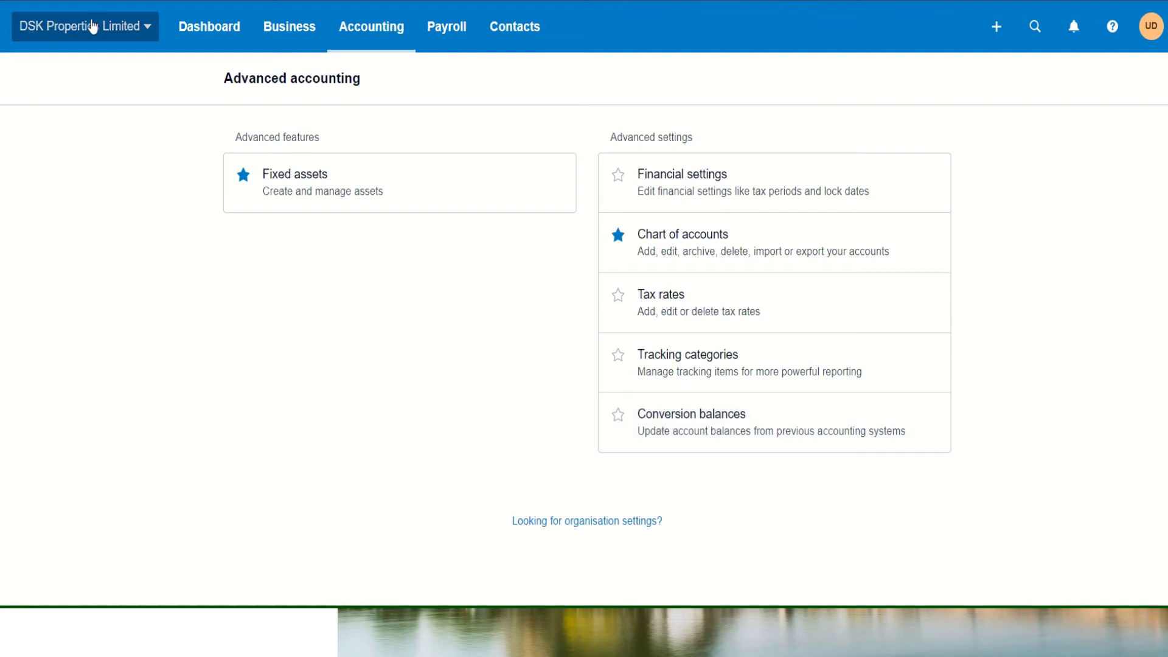
Open the Projects page for DSK Properties Limited and look through its introduction, from the subscription details to the video.
{"action": "left_click", "coordinate": [93, 26]}
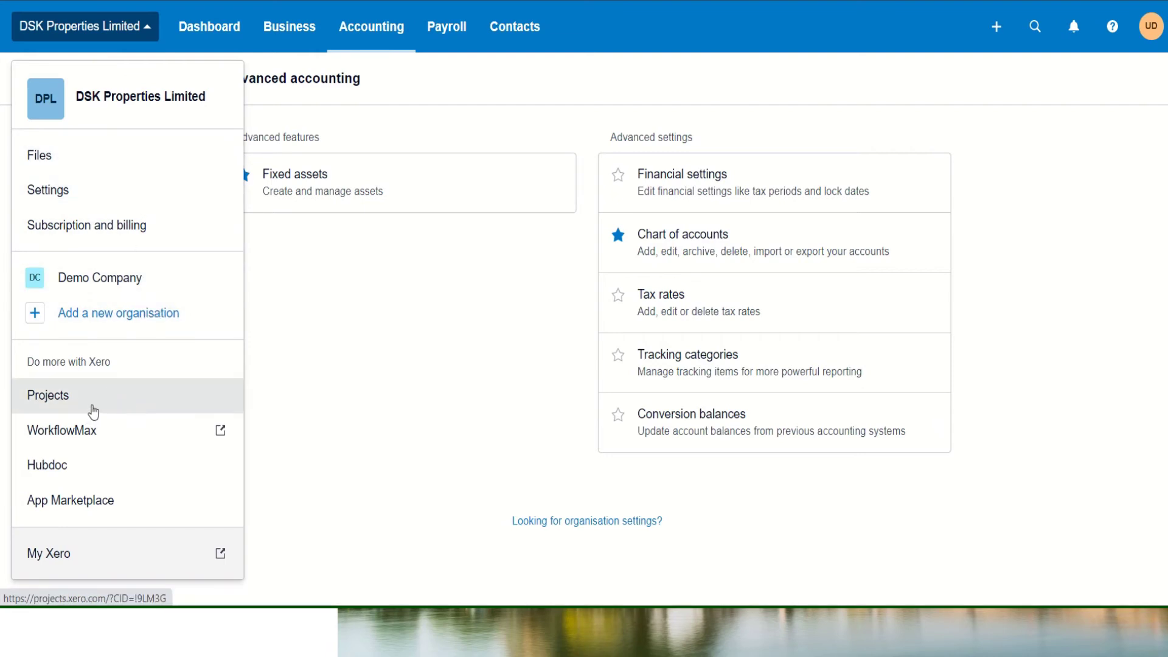
{"action": "left_click", "coordinate": [93, 412]}
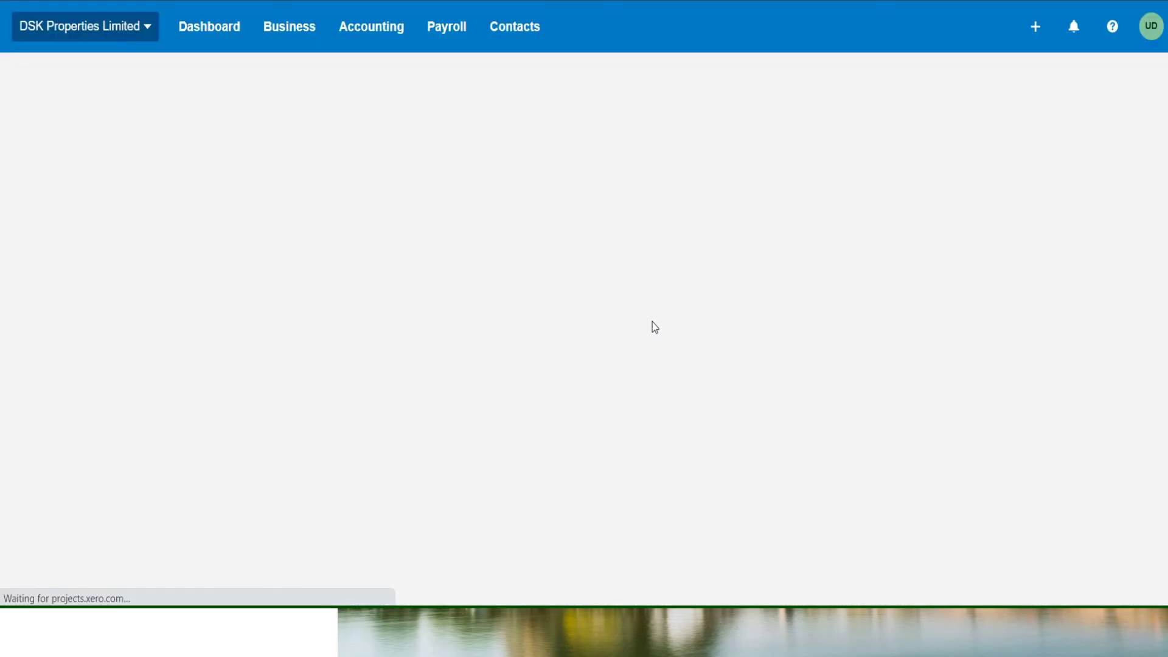
{"action": "scroll", "coordinate": [647, 316], "scroll_direction": "down", "scroll_amount": 10}
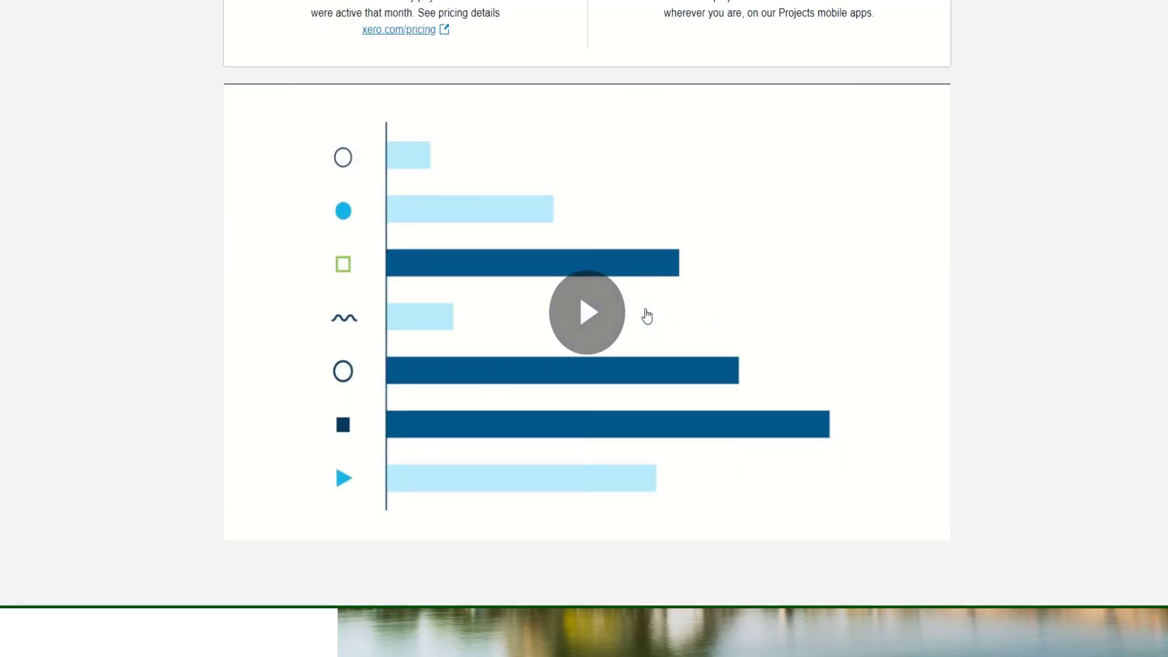
{"action": "scroll", "coordinate": [648, 316], "scroll_direction": "up", "scroll_amount": 10}
{"action": "scroll", "coordinate": [815, 242], "scroll_direction": "down", "scroll_amount": 10}
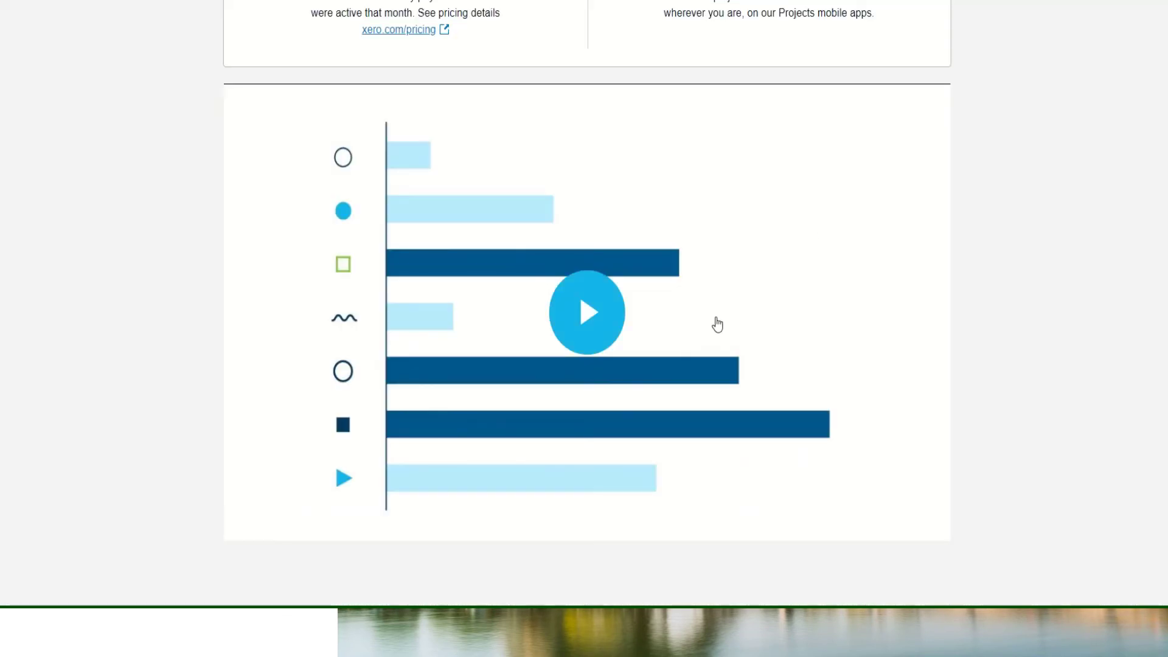
{"action": "scroll", "coordinate": [717, 324], "scroll_direction": "up", "scroll_amount": 10}
{"action": "scroll", "coordinate": [717, 324], "scroll_direction": "down", "scroll_amount": 10}
{"action": "scroll", "coordinate": [613, 292], "scroll_direction": "up", "scroll_amount": 10}
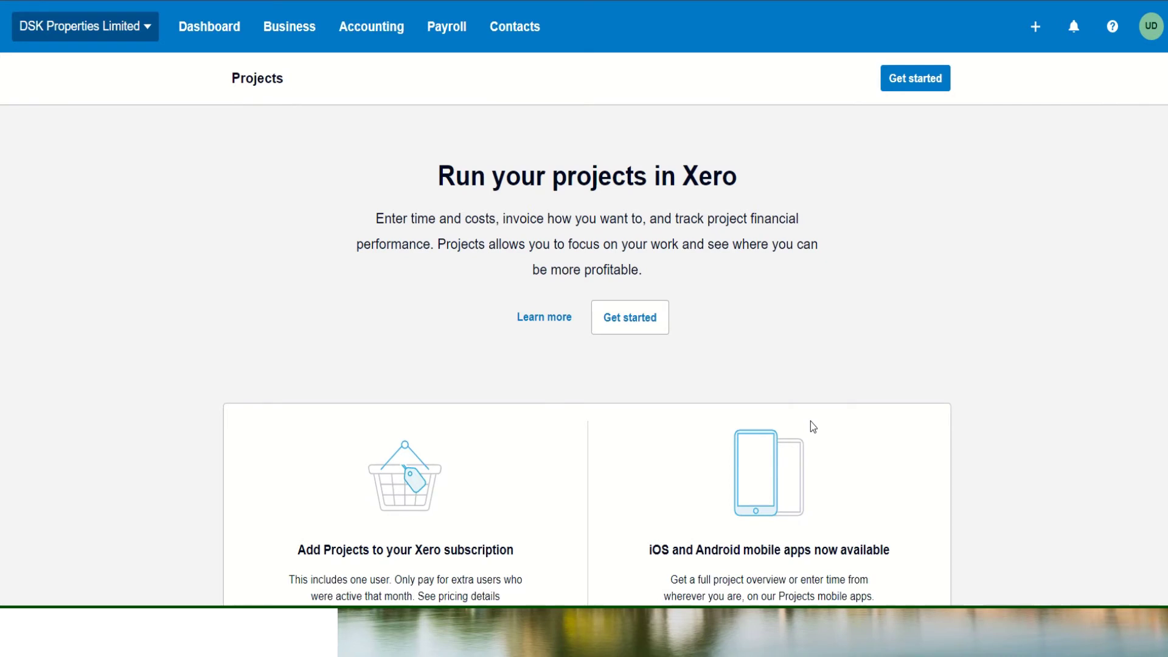
Open the App Marketplace and browse the connected apps on its Discover page.
{"action": "left_click", "coordinate": [115, 38]}
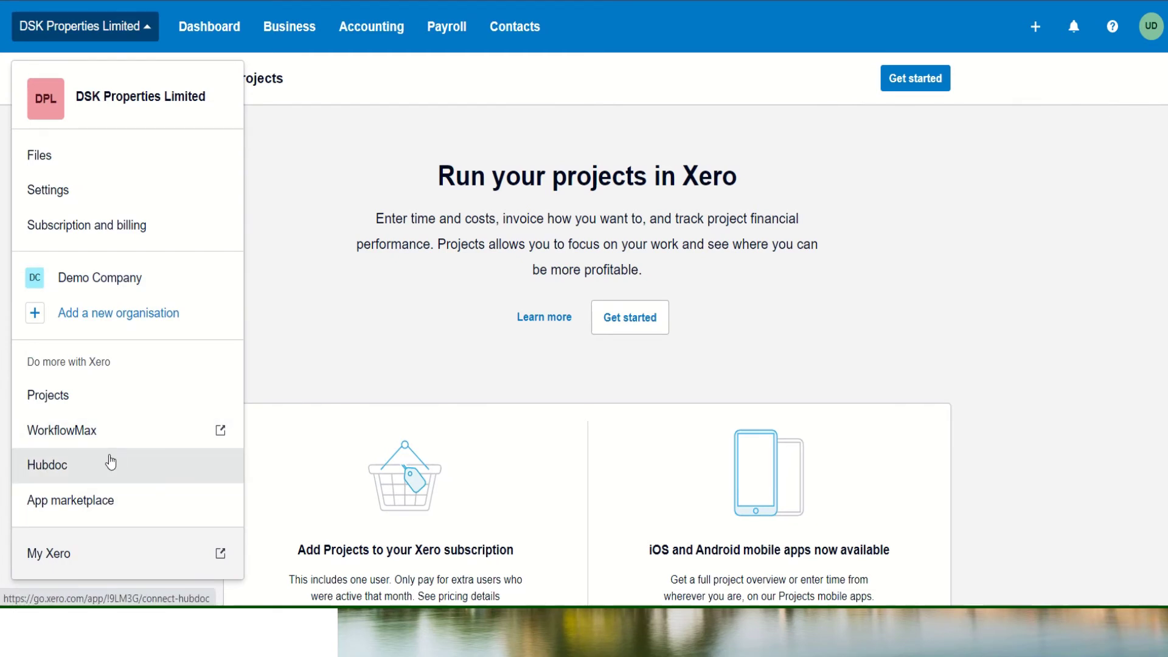
{"action": "left_click", "coordinate": [122, 514]}
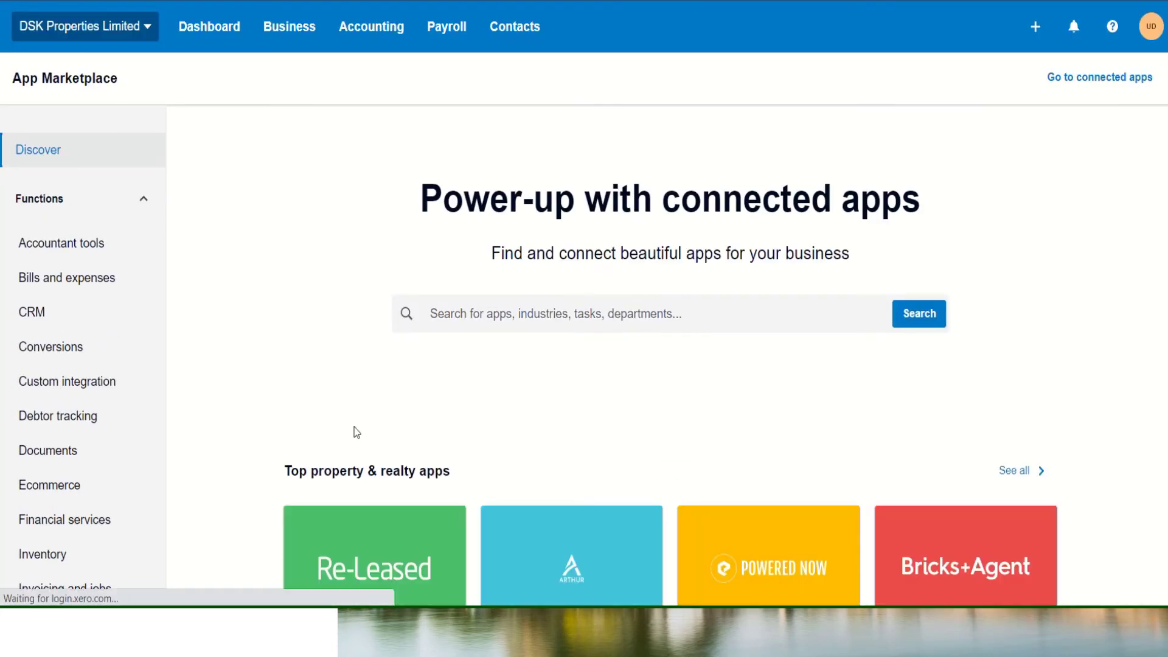
{"action": "scroll", "coordinate": [360, 426], "scroll_direction": "down", "scroll_amount": 5}
{"action": "scroll", "coordinate": [362, 429], "scroll_direction": "up", "scroll_amount": 2}
{"action": "scroll", "coordinate": [360, 426], "scroll_direction": "up", "scroll_amount": 5}
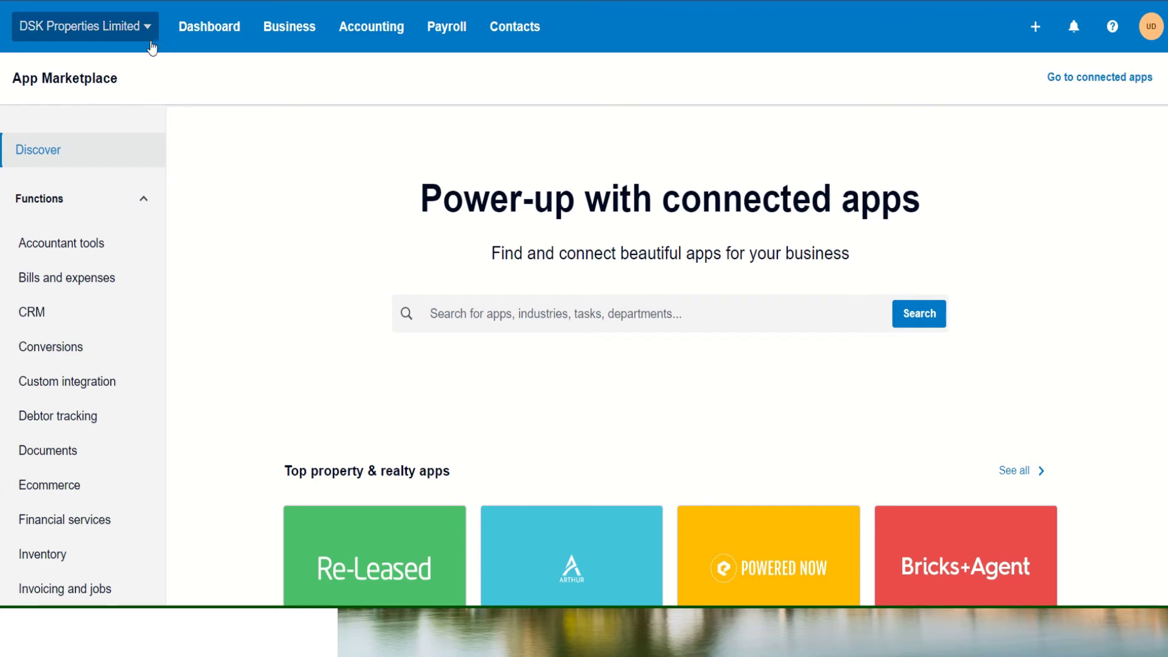
View the DSK Properties Limited subscription information through My Xero, and return to the App Marketplace.
{"action": "left_click", "coordinate": [123, 35]}
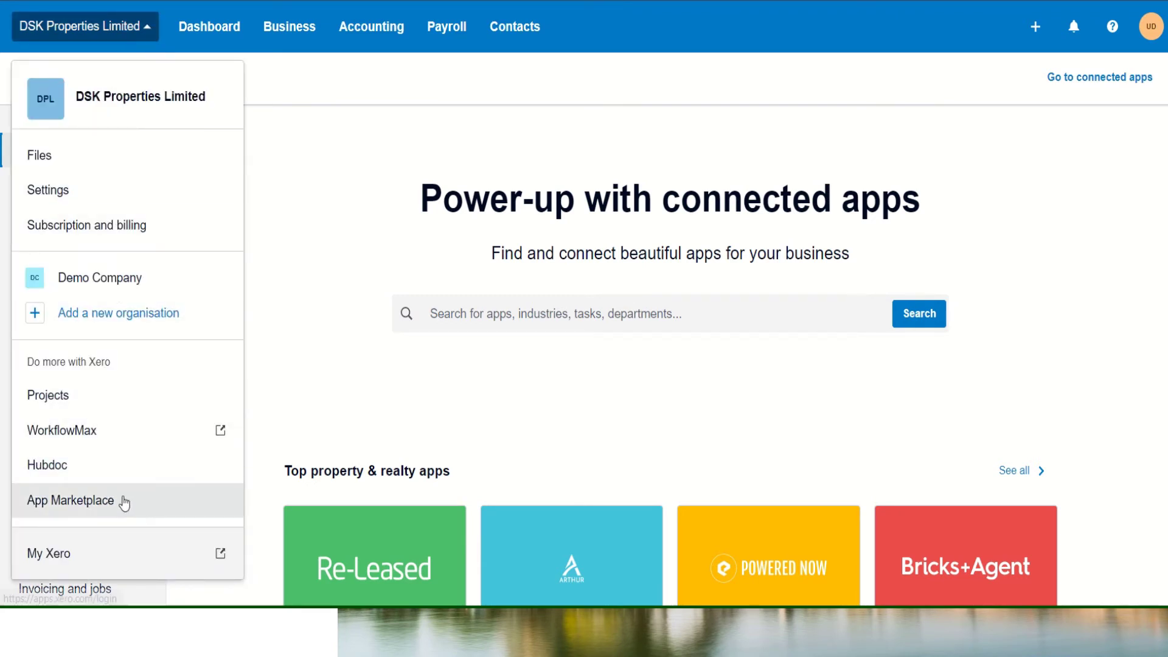
{"action": "left_click", "coordinate": [58, 566]}
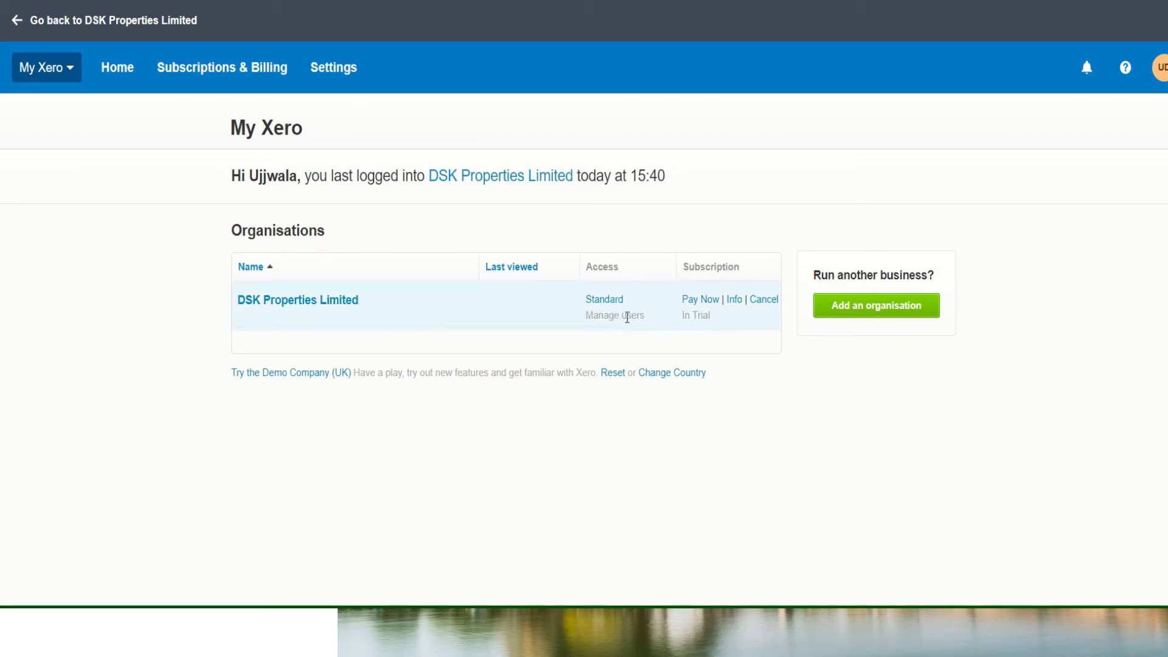
{"action": "left_click", "coordinate": [734, 300]}
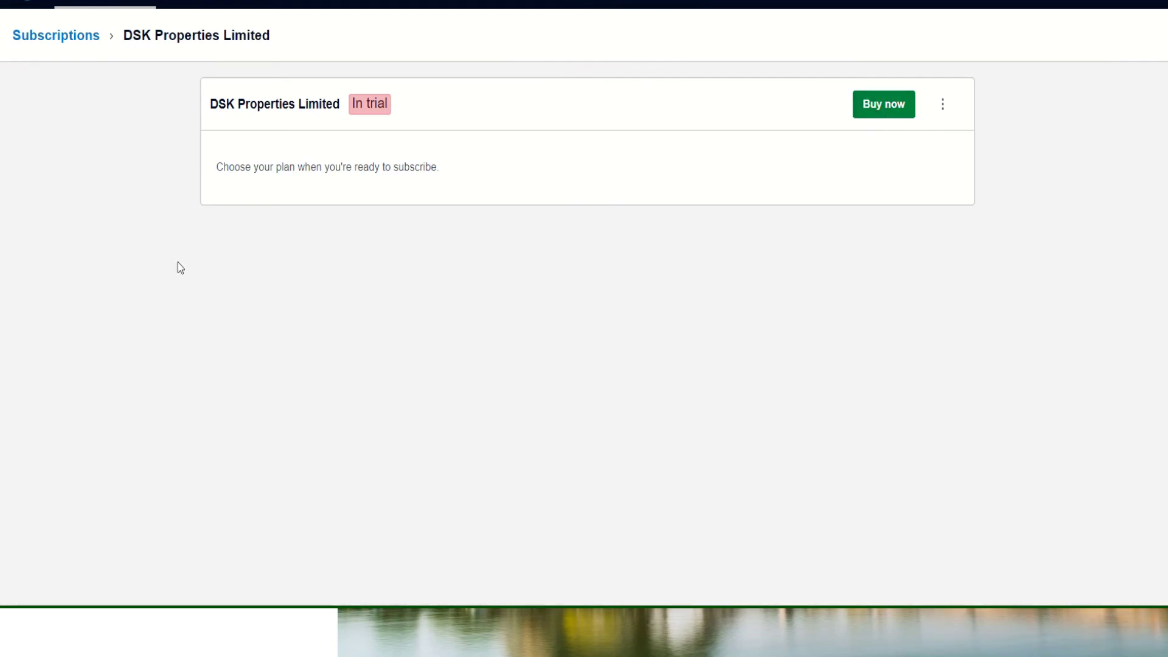
{"action": "left_click", "coordinate": [21, 38]}
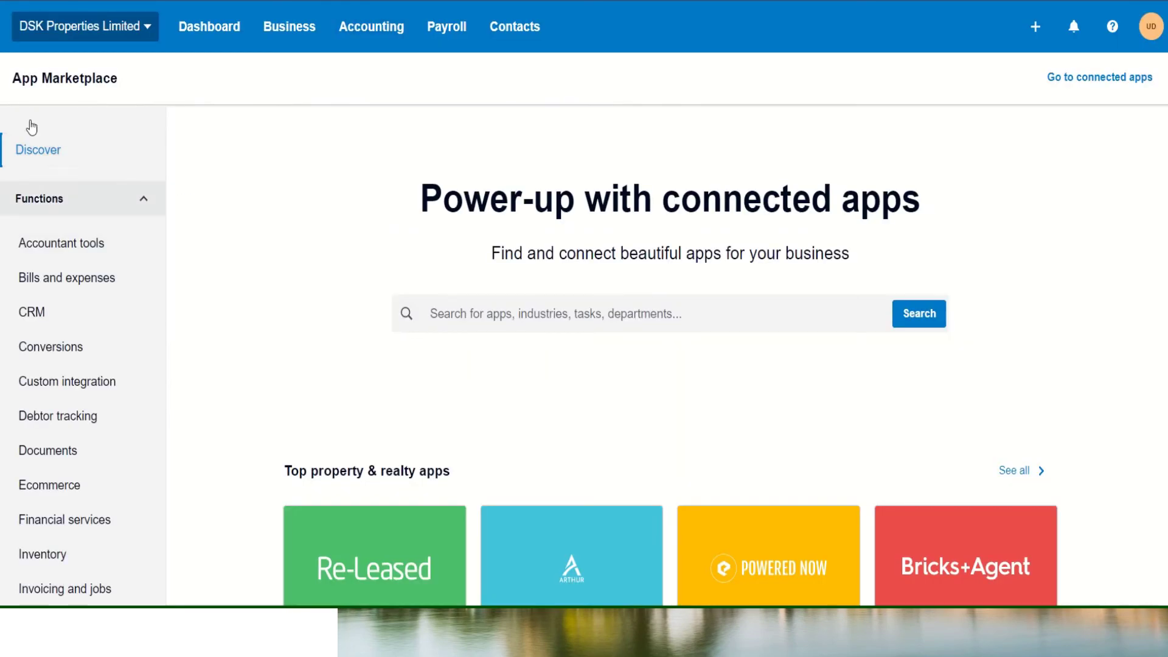
Return to the DSK Properties Limited dashboard, recheck the organisation options, and look through all the dashboard's setup cards.
{"action": "left_click", "coordinate": [195, 38]}
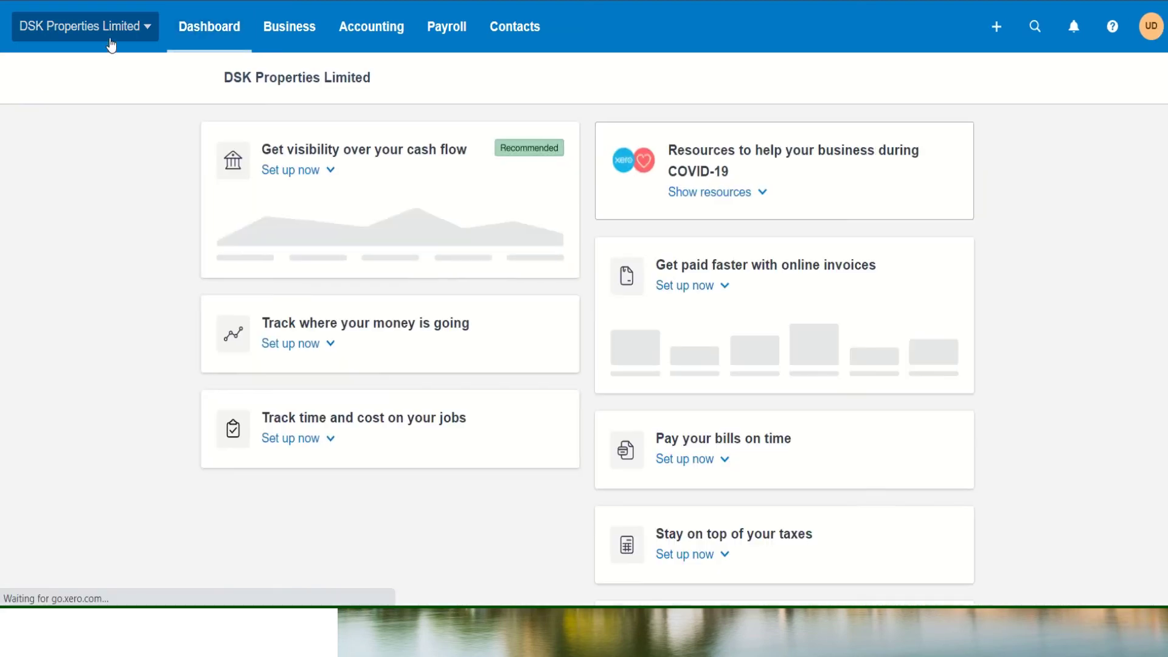
{"action": "left_click", "coordinate": [116, 37]}
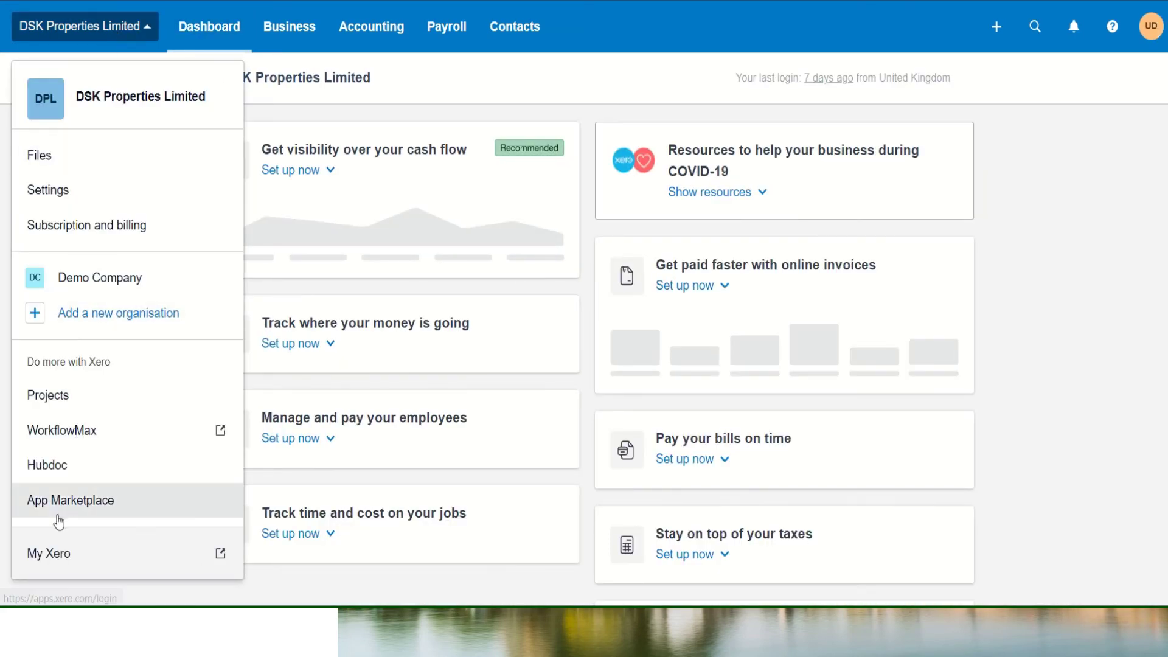
{"action": "left_click", "coordinate": [218, 38]}
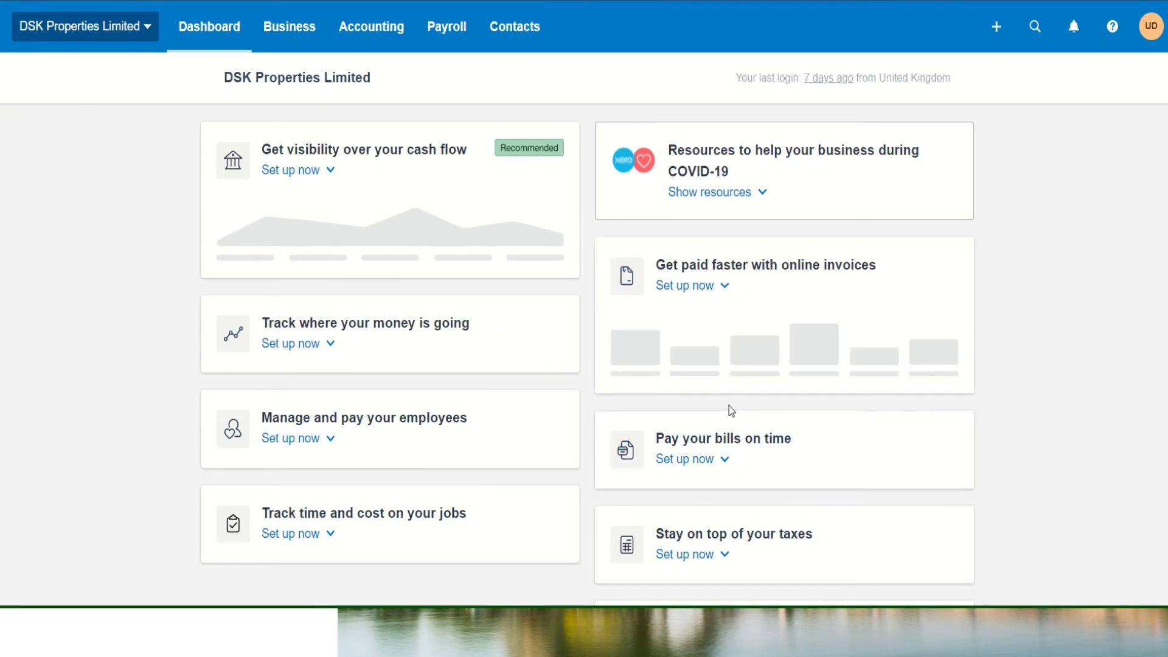
{"action": "scroll", "coordinate": [730, 410], "scroll_direction": "down", "scroll_amount": 3}
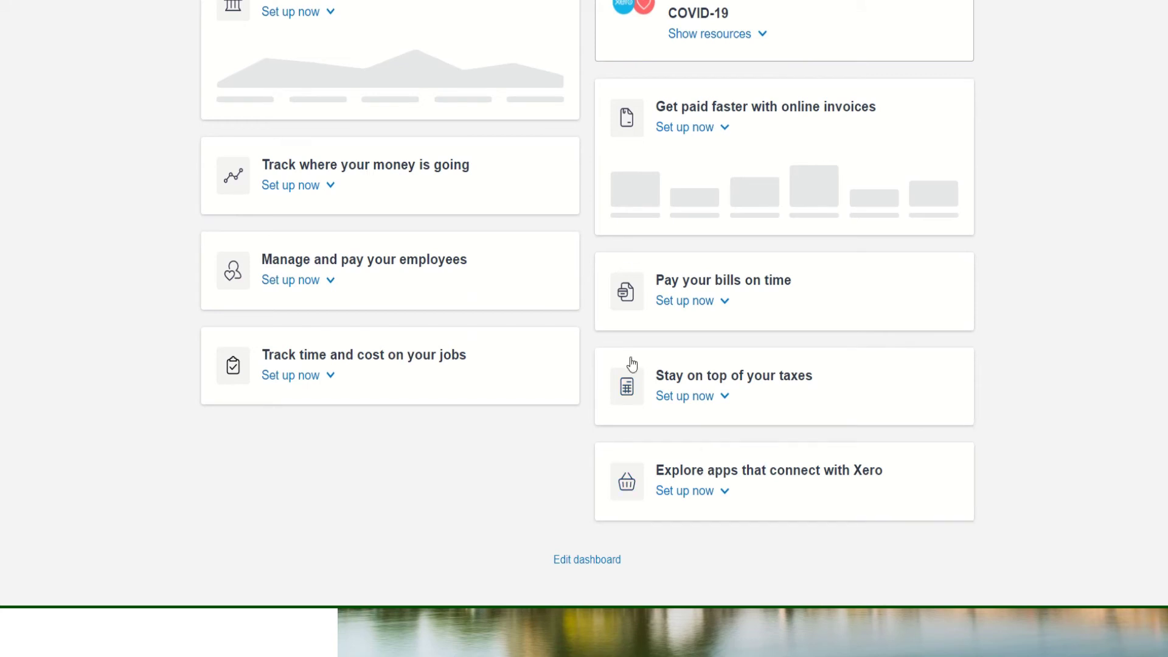
{"action": "scroll", "coordinate": [866, 316], "scroll_direction": "up", "scroll_amount": 3}
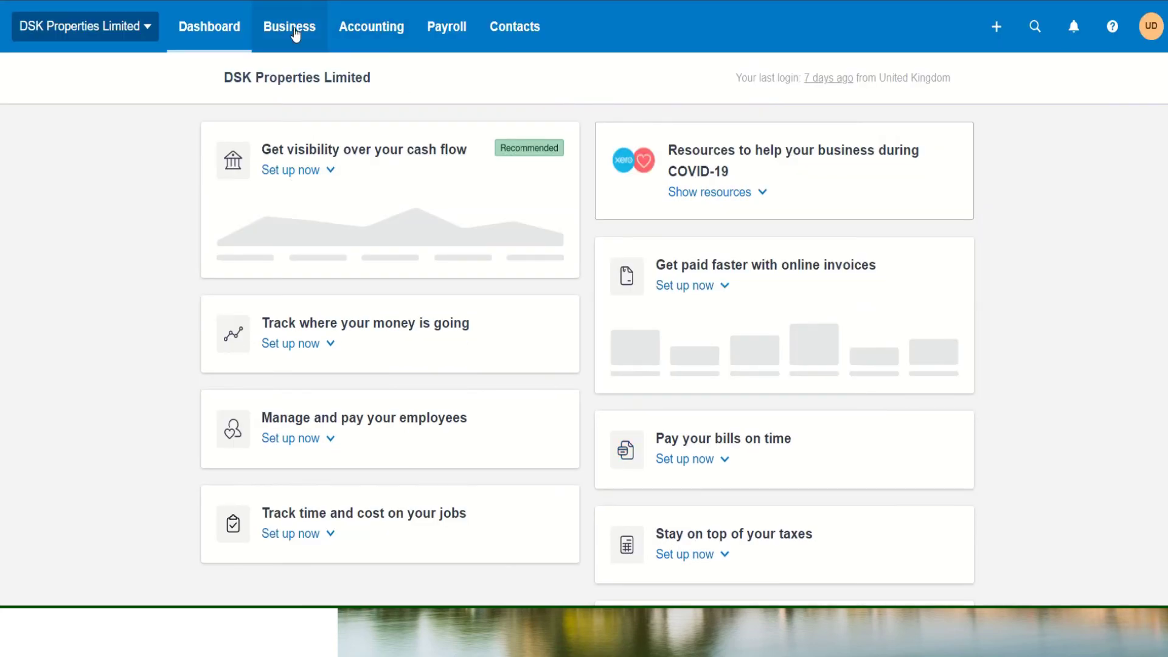
Examine the options available under Business, Accounting, Payroll and Contacts without opening any of their pages.
{"action": "left_click", "coordinate": [295, 35]}
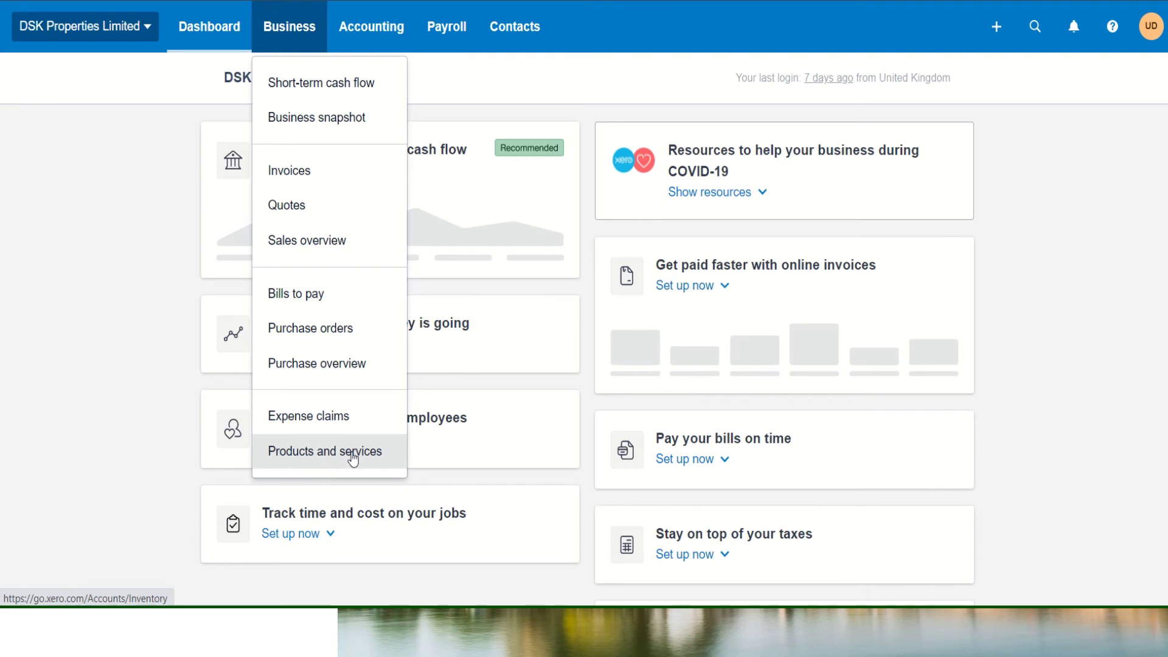
{"action": "left_click", "coordinate": [393, 40]}
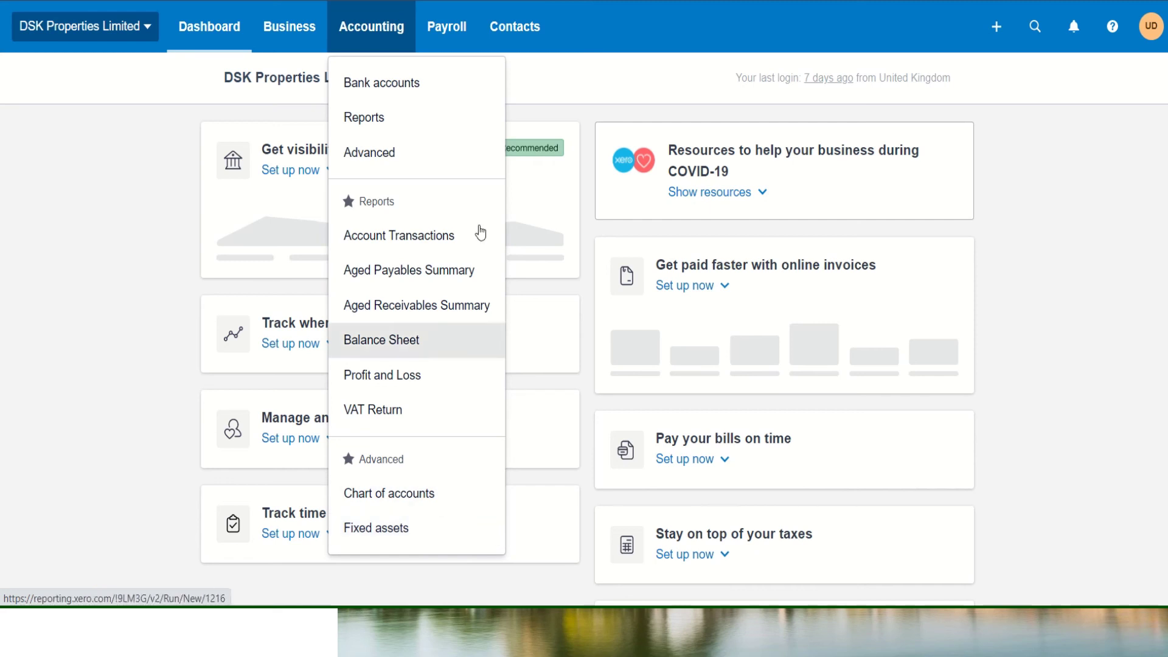
{"action": "left_click", "coordinate": [446, 28]}
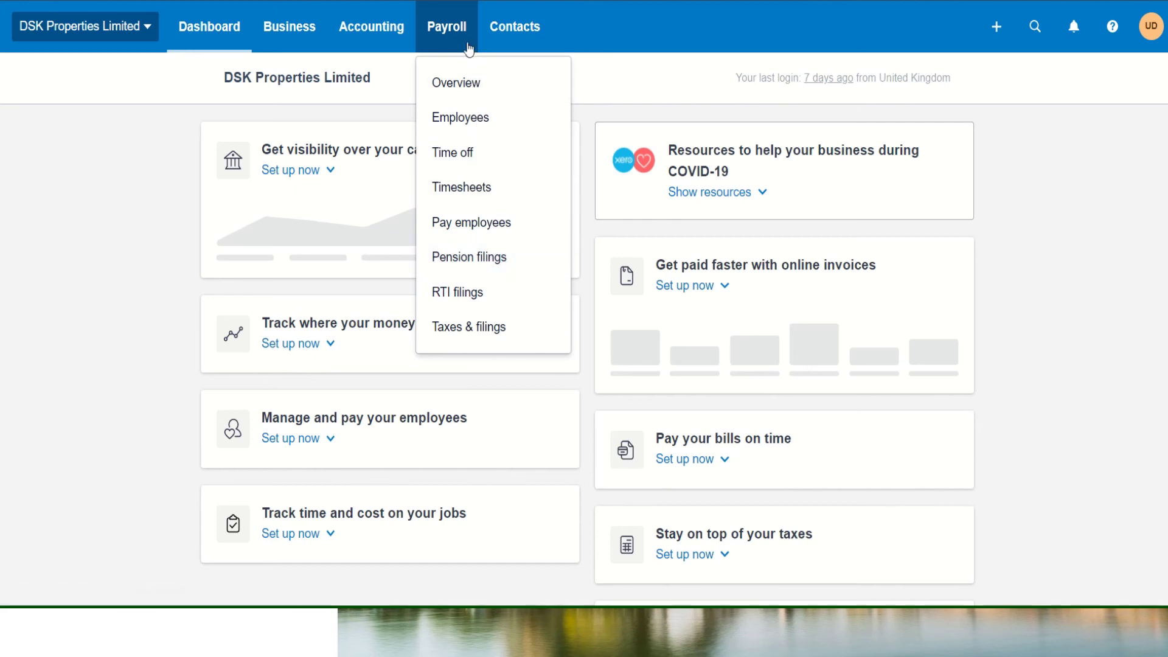
{"action": "left_click", "coordinate": [504, 36]}
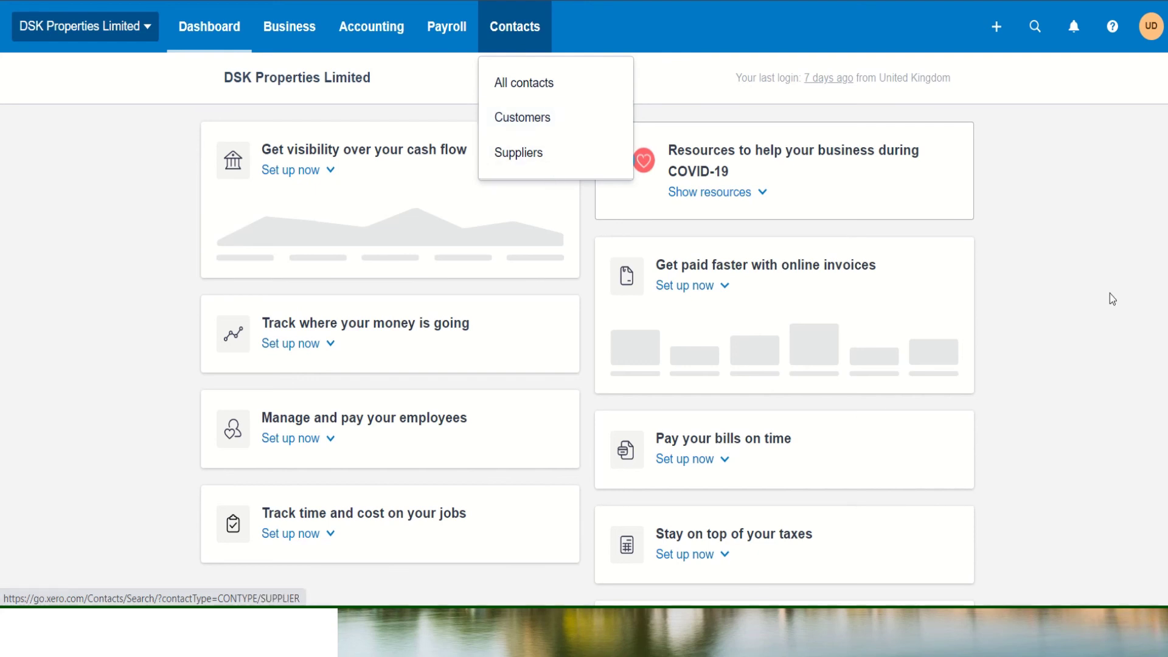
{"action": "left_click", "coordinate": [1043, 272]}
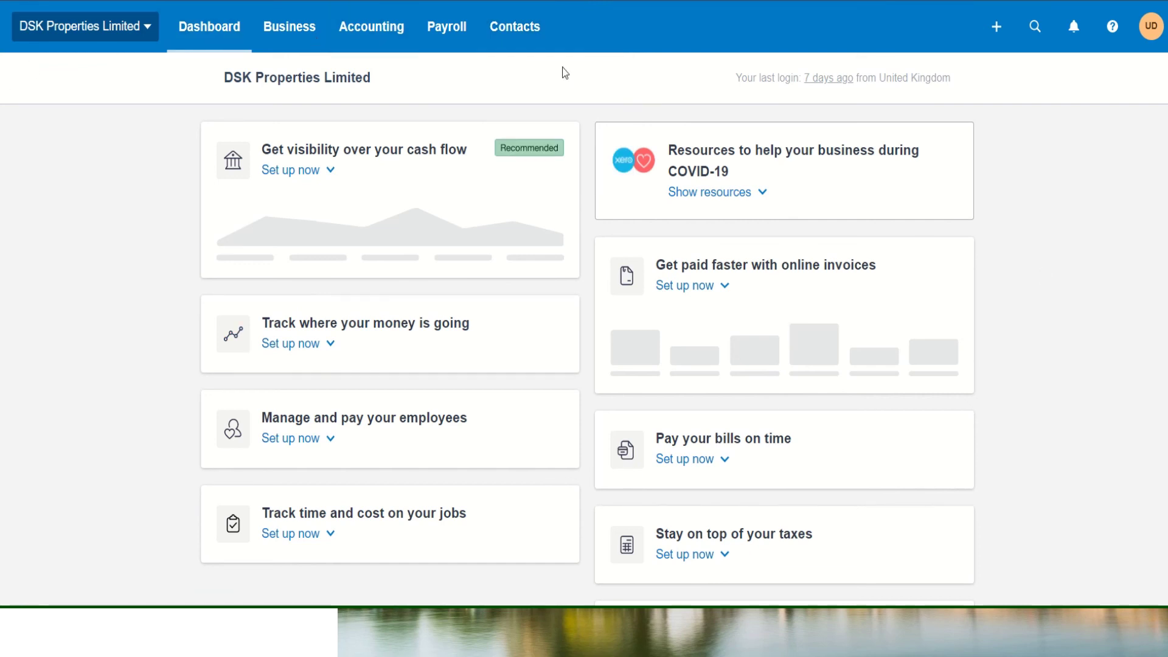
Examine the record types offered for creating new items and view the search box, leaving both unused.
{"action": "left_click", "coordinate": [996, 27]}
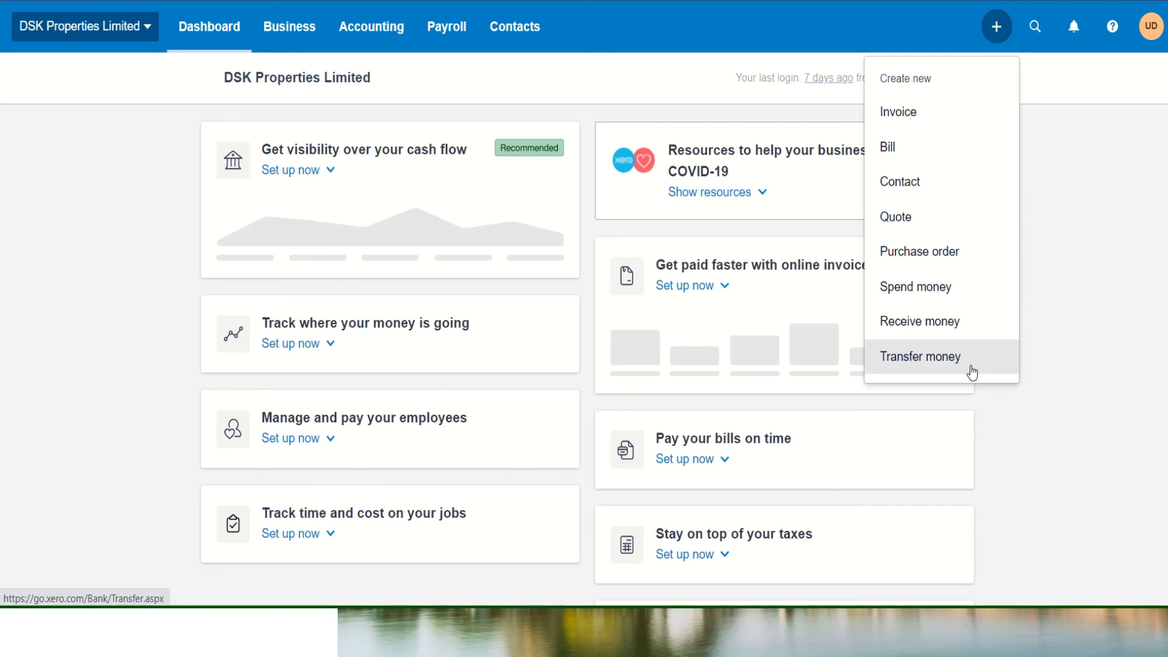
{"action": "left_click", "coordinate": [1074, 287]}
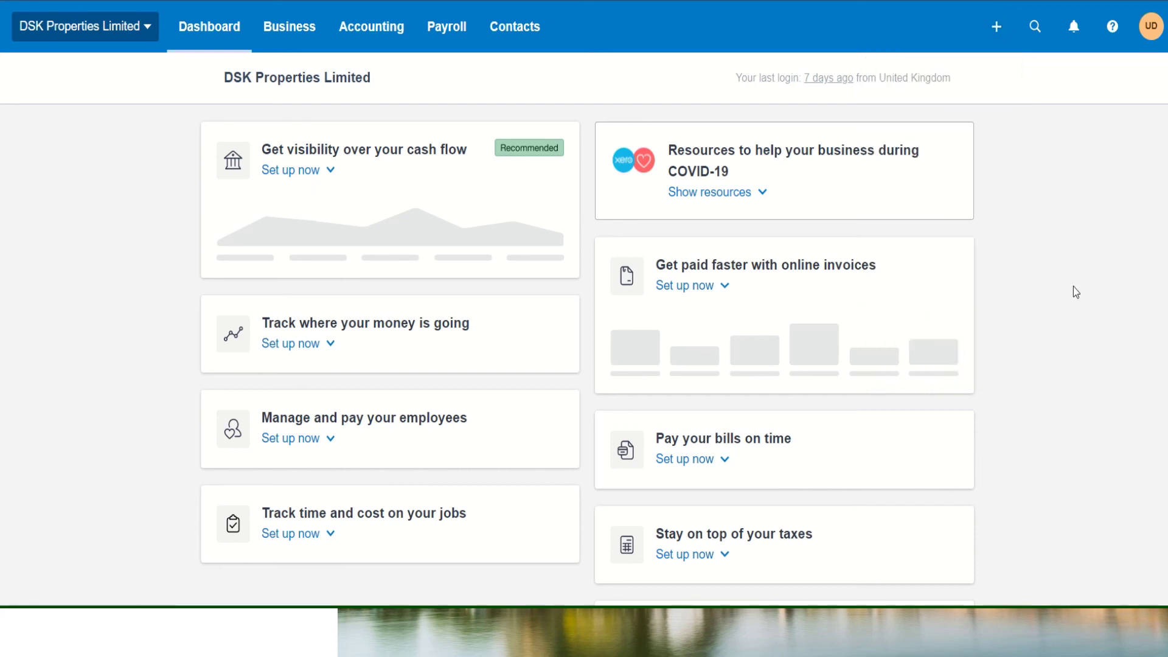
{"action": "left_click", "coordinate": [1035, 34]}
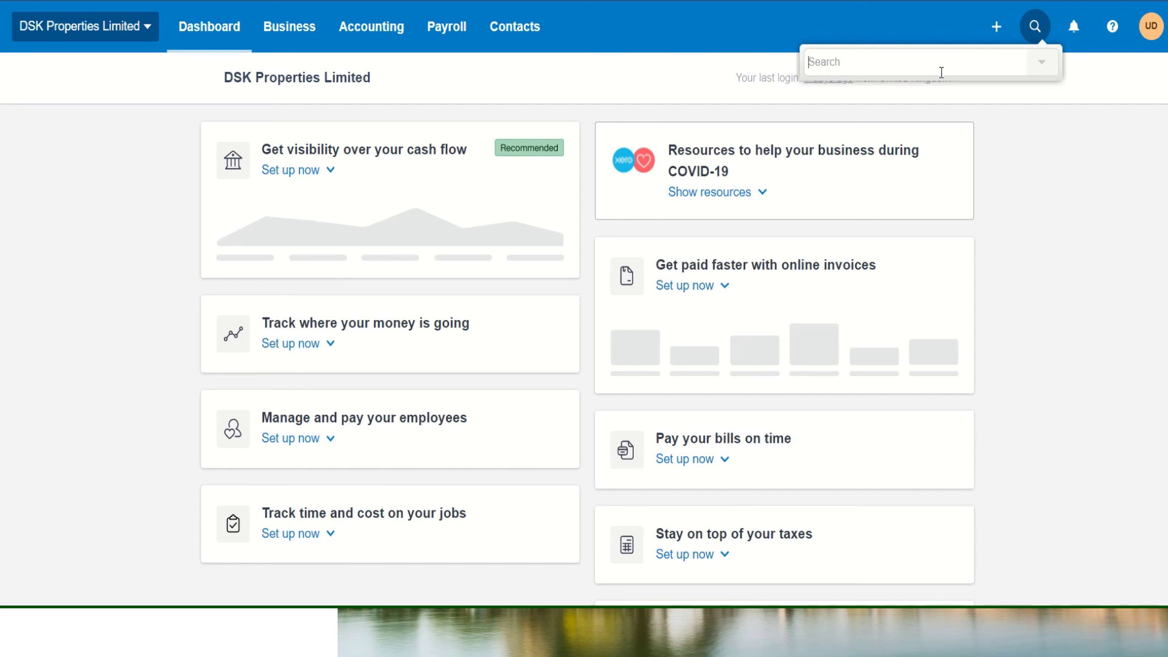
{"action": "left_click", "coordinate": [1007, 142]}
Check the notifications and examine the help topics and support options, closing each when finished.
{"action": "left_click", "coordinate": [1074, 36]}
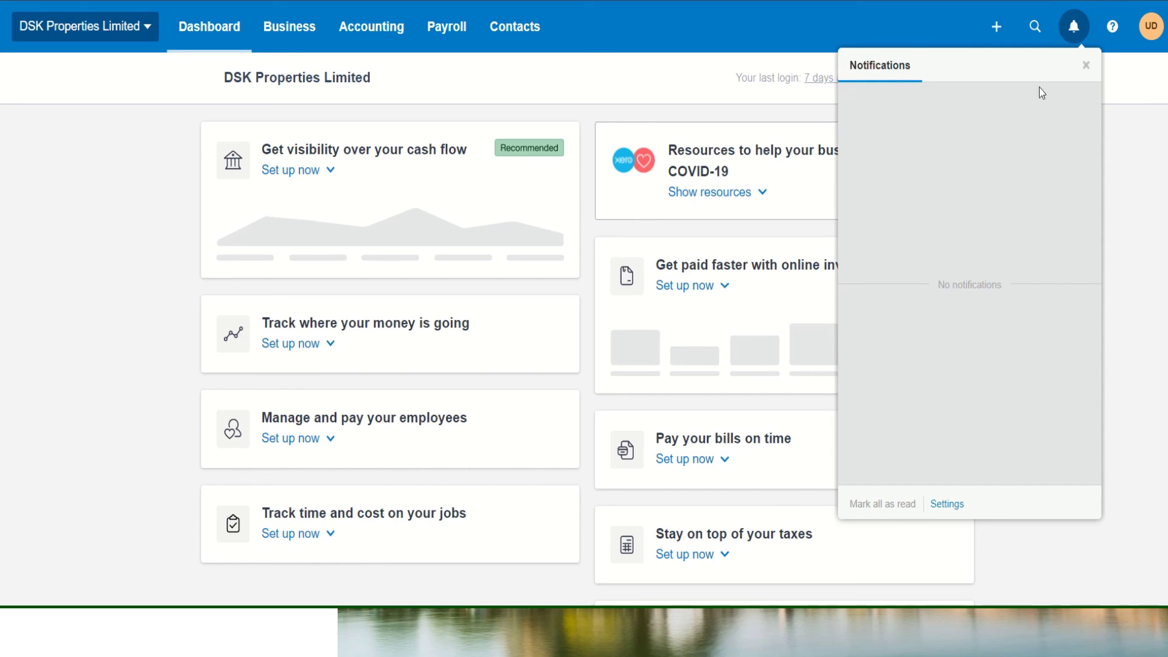
{"action": "left_click", "coordinate": [1140, 179]}
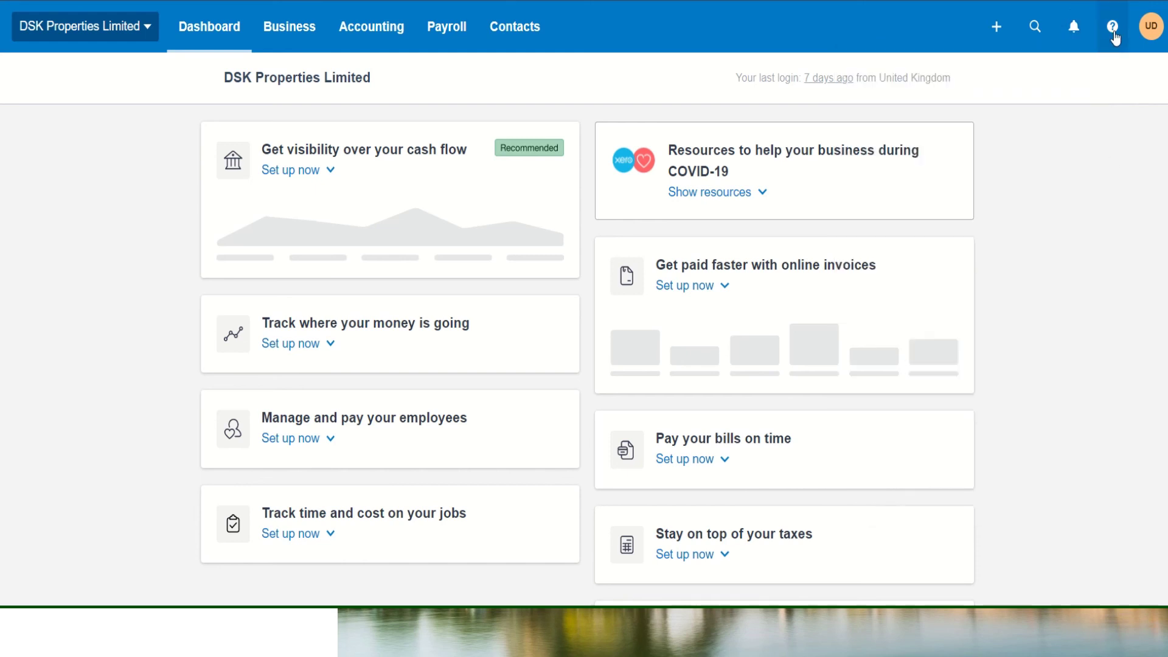
{"action": "left_click", "coordinate": [1114, 33]}
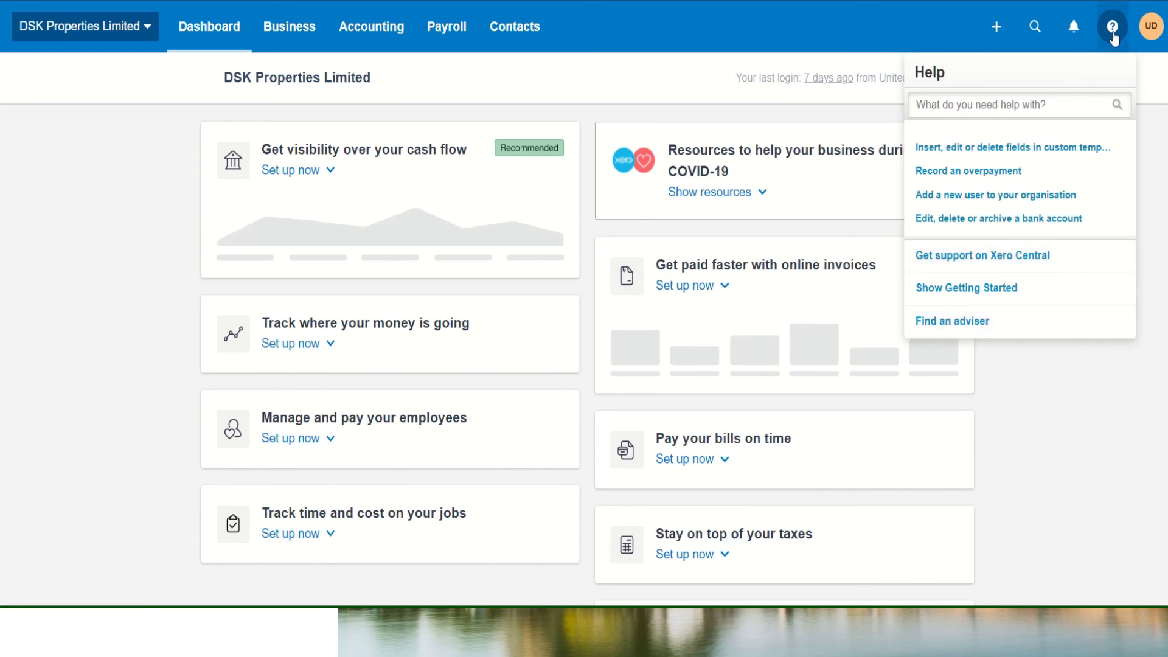
{"action": "left_click", "coordinate": [1097, 460]}
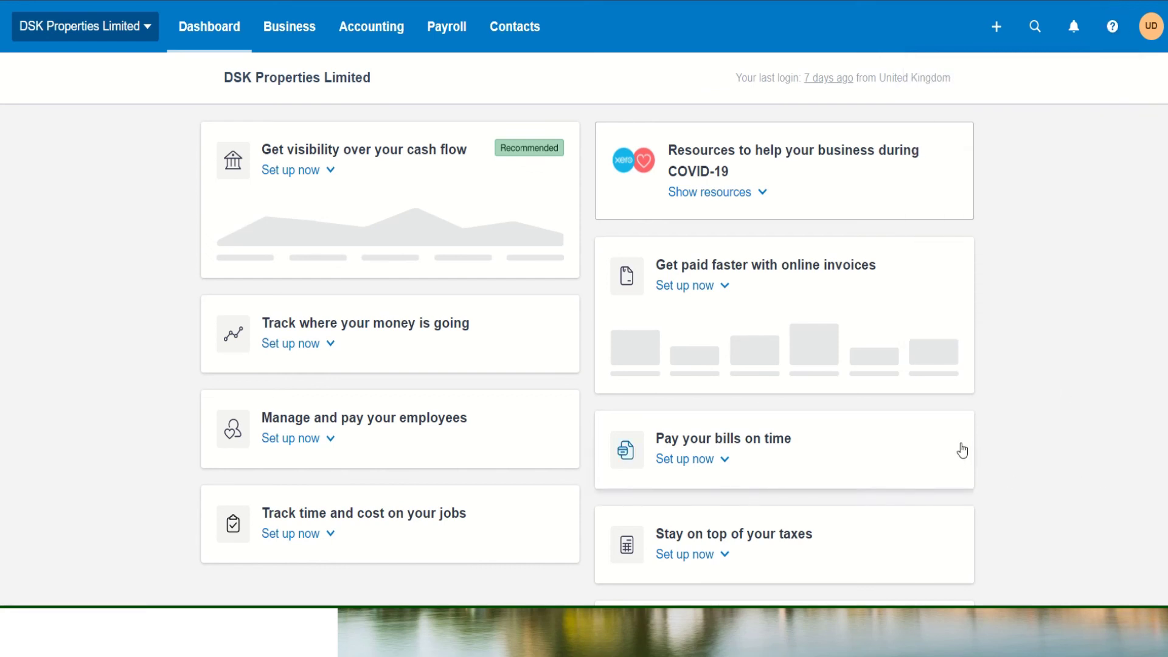